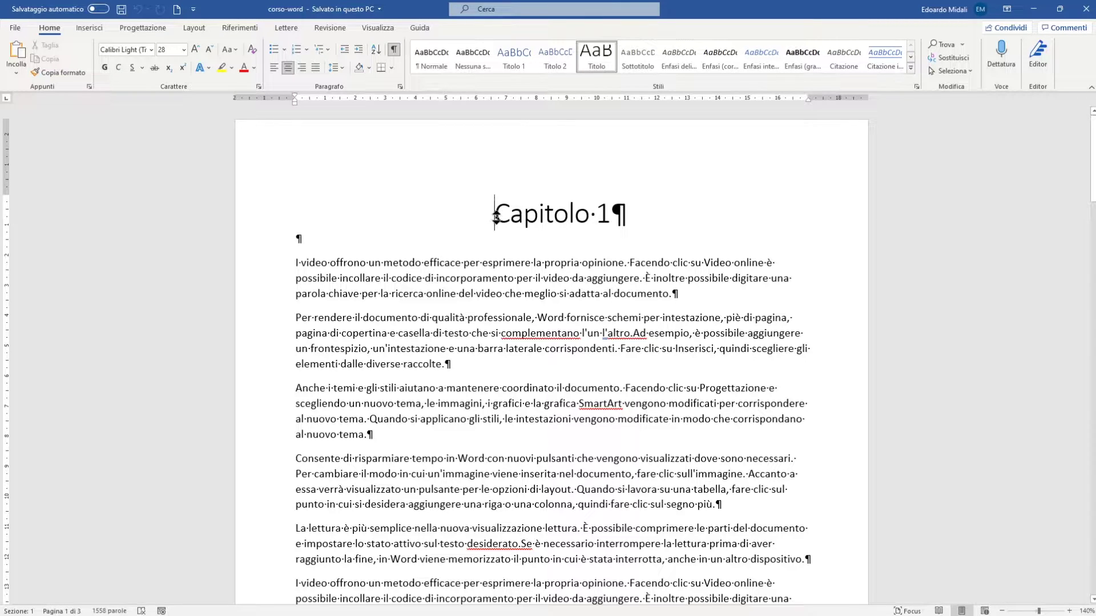
- Switch to the Inserisci ribbon tab in the Capitolo 1 document
click(89, 27)
- Insert the Ione (chiaro) cover page from Frontespizio and turn off formatting marks (Ctrl+Shift+8)
click(23, 65)
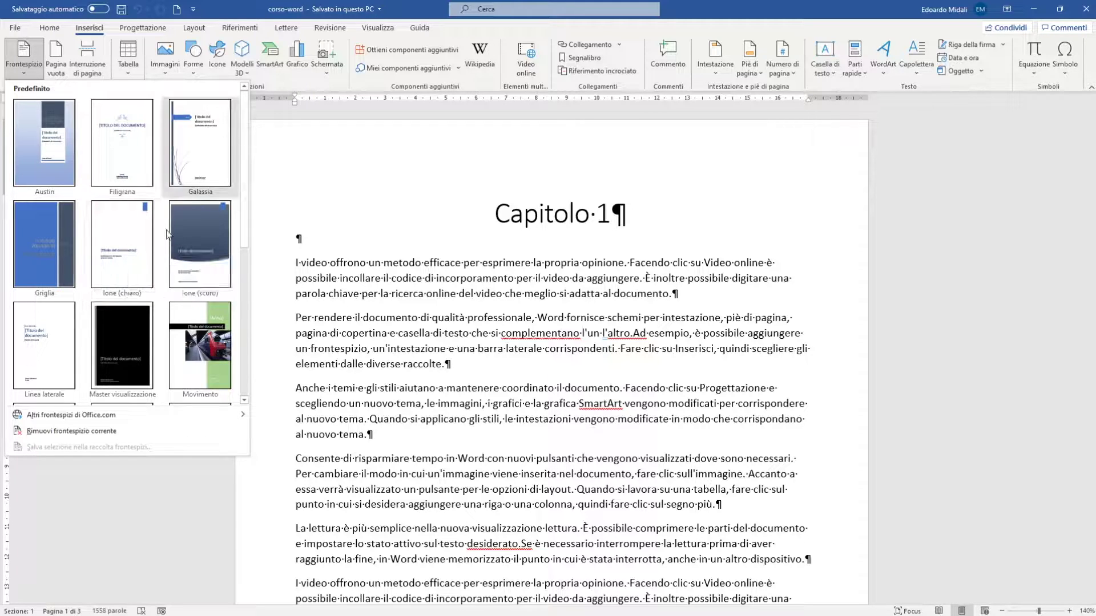
click(136, 253)
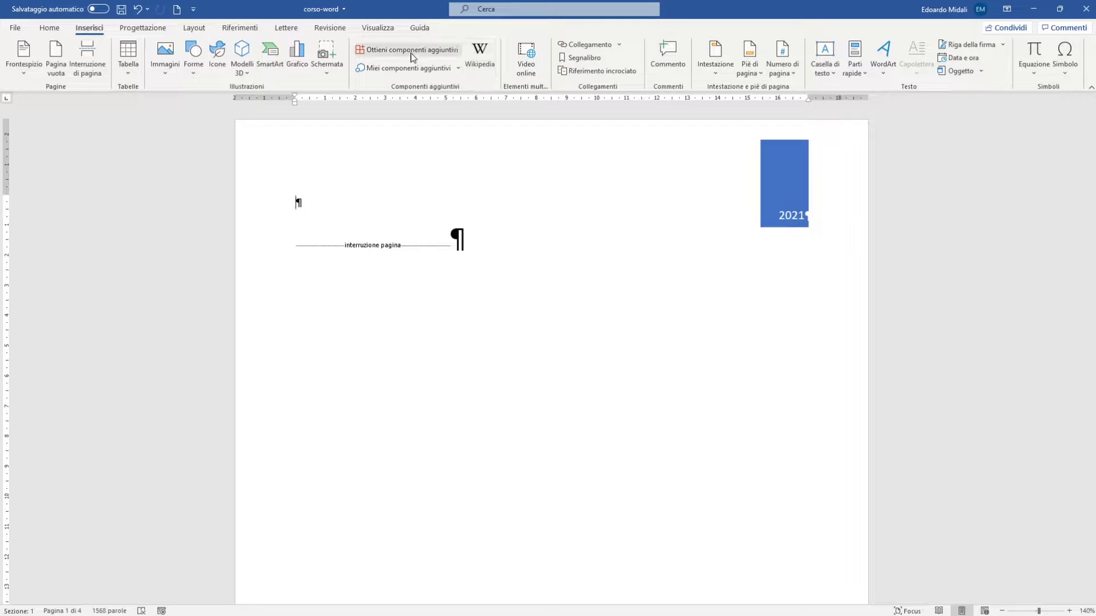
key(ctrl+shift+8)
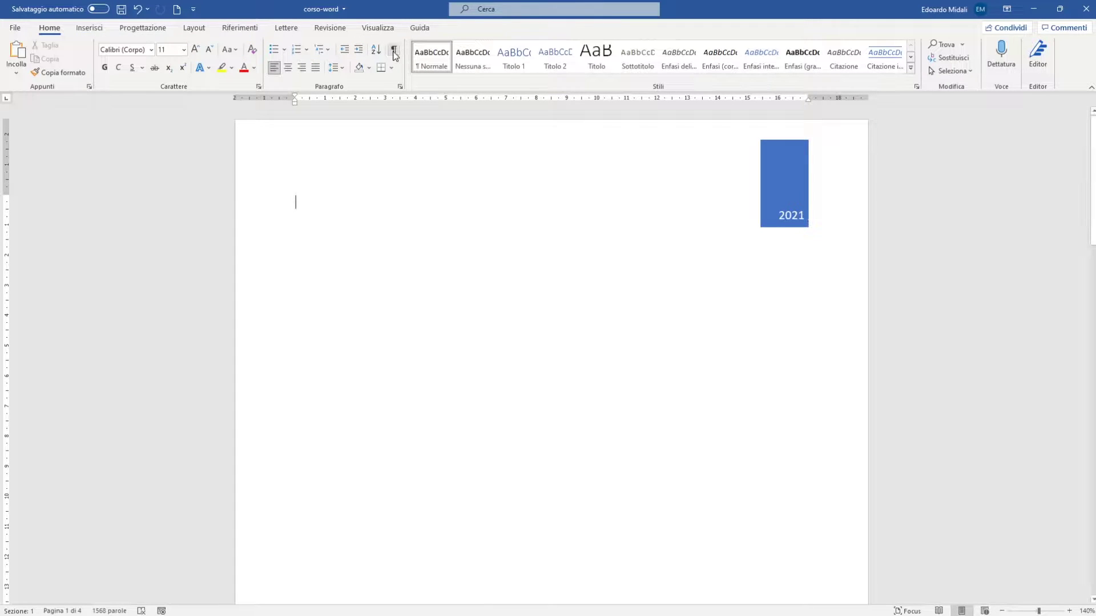
scroll(475, 289, down, 3)
scroll(479, 276, down, 4)
scroll(473, 277, down, 2)
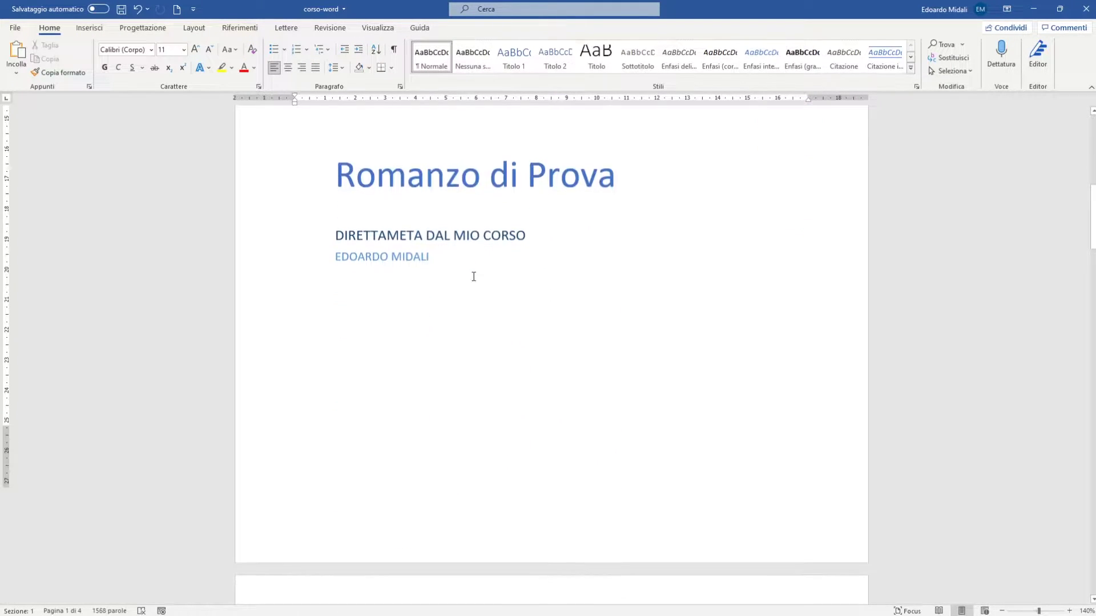
scroll(472, 277, down, 4)
scroll(472, 313, up, 8)
scroll(472, 313, up, 5)
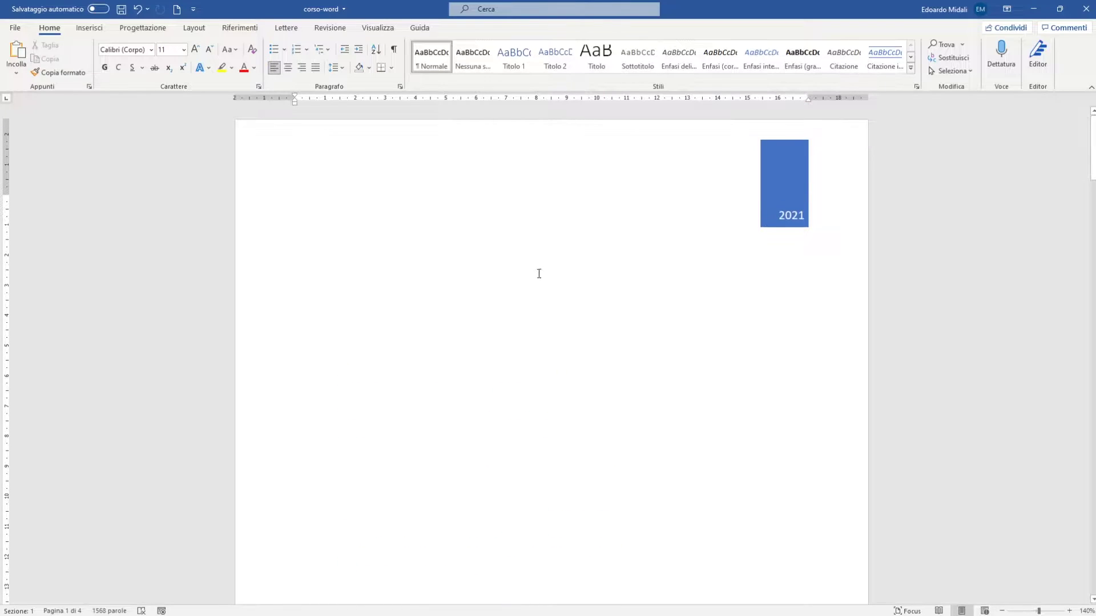
- Change the cover's year block from 2021 to 2022 by picking a 2022 date in its calendar
click(780, 170)
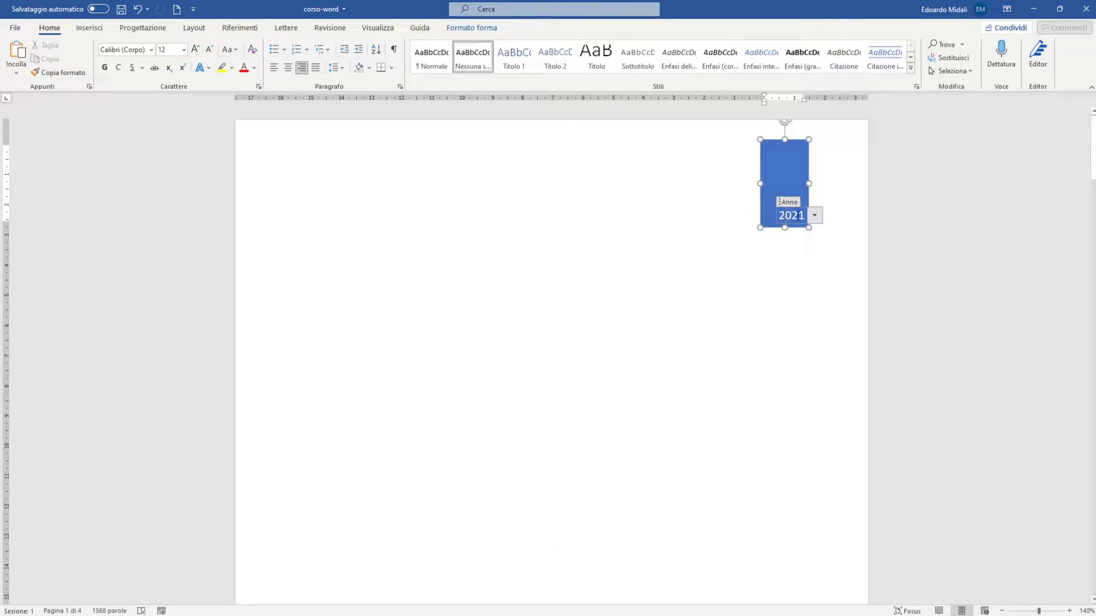
click(816, 217)
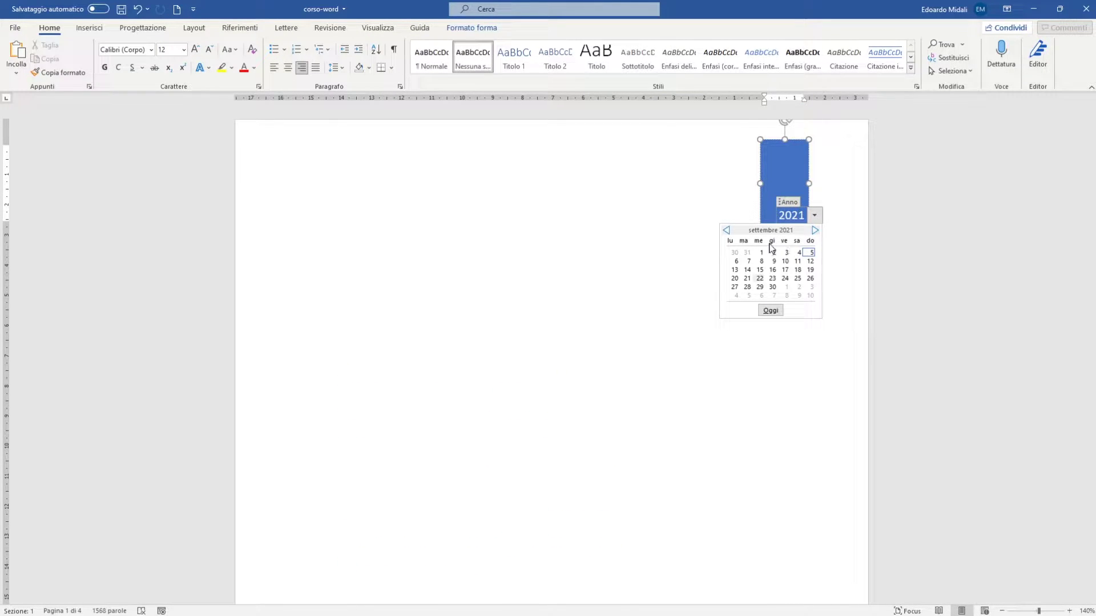
double_click(815, 230)
double_click(815, 230)
double_click(815, 230)
double_click(815, 230)
click(786, 262)
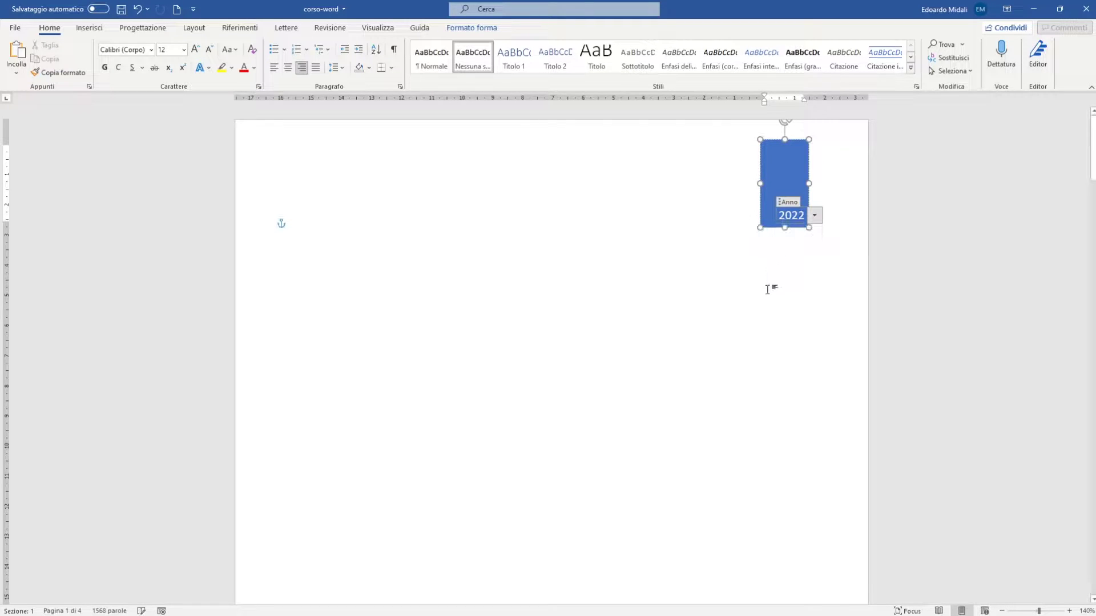
click(764, 285)
scroll(631, 340, down, 5)
scroll(631, 341, down, 3)
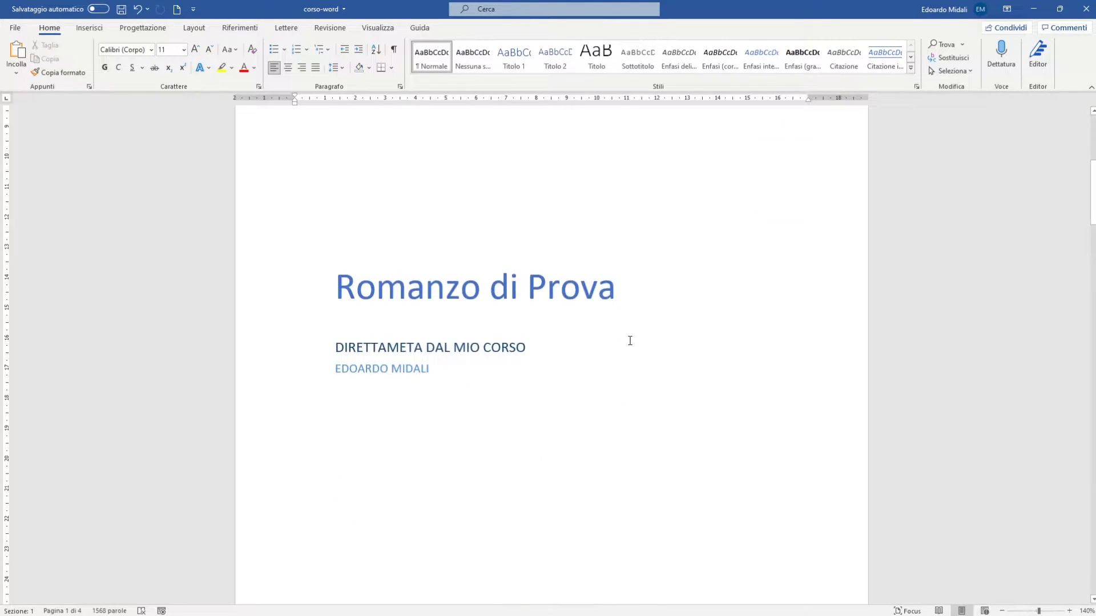
scroll(648, 296, up, 3)
scroll(649, 296, down, 5)
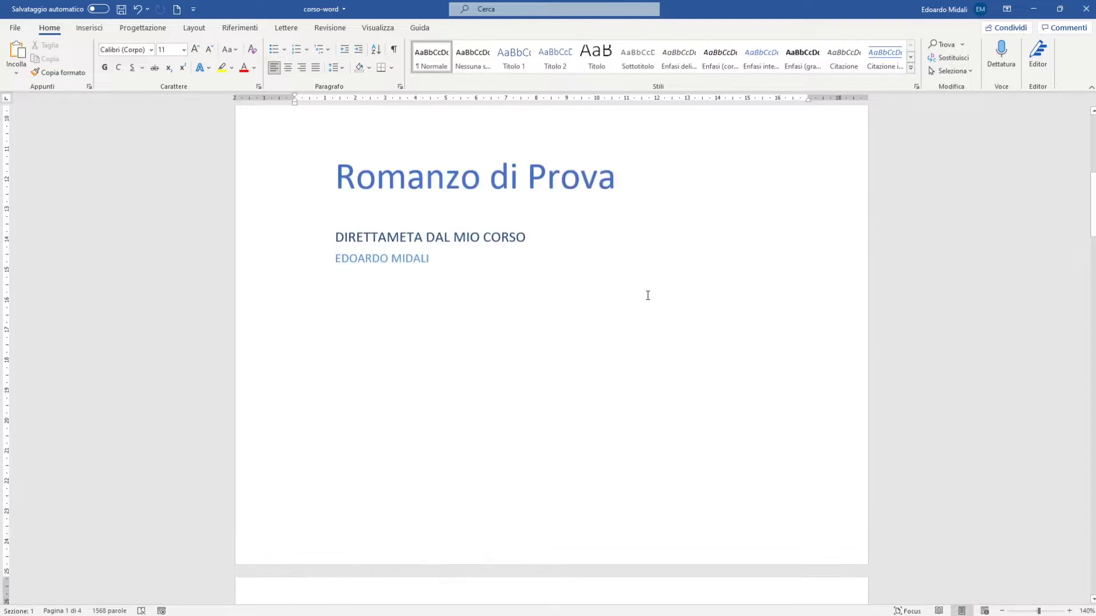
scroll(647, 295, up, 4)
click(622, 391)
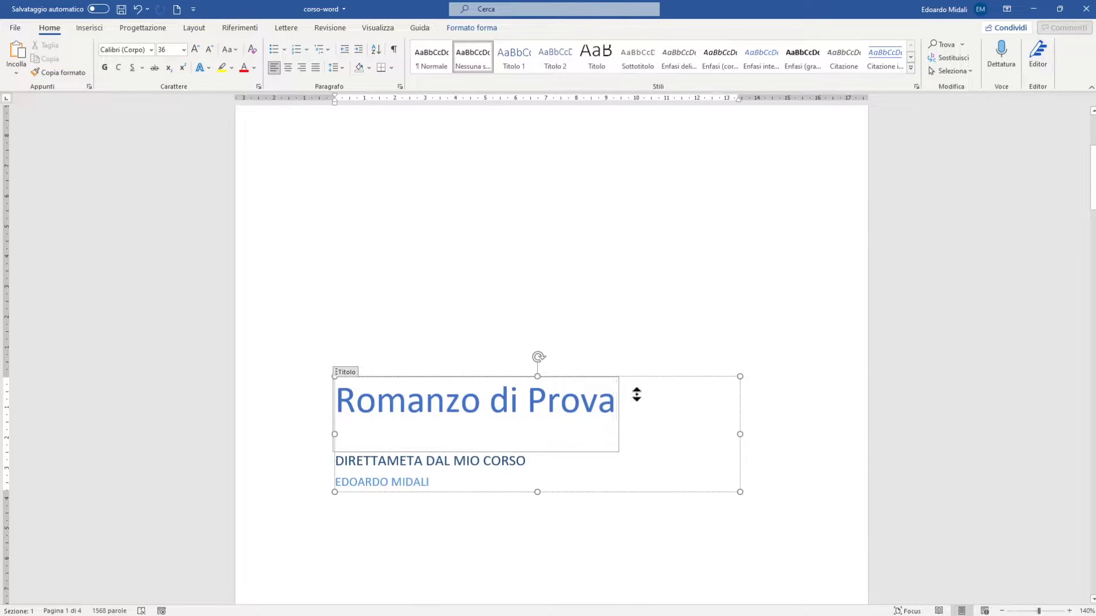
scroll(636, 394, up, 1)
scroll(634, 411, down, 2)
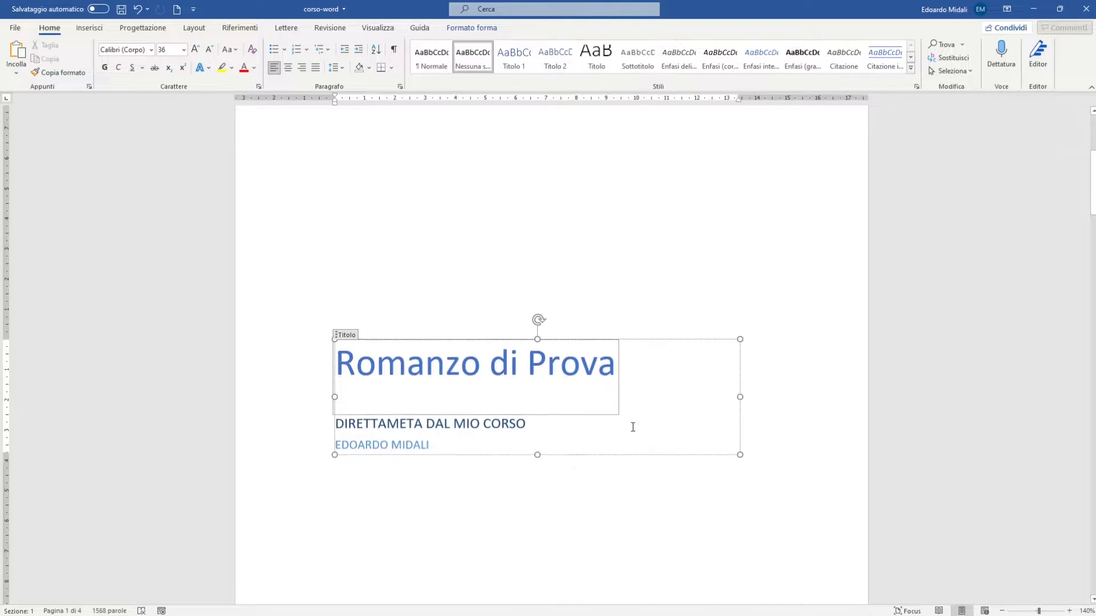
click(602, 414)
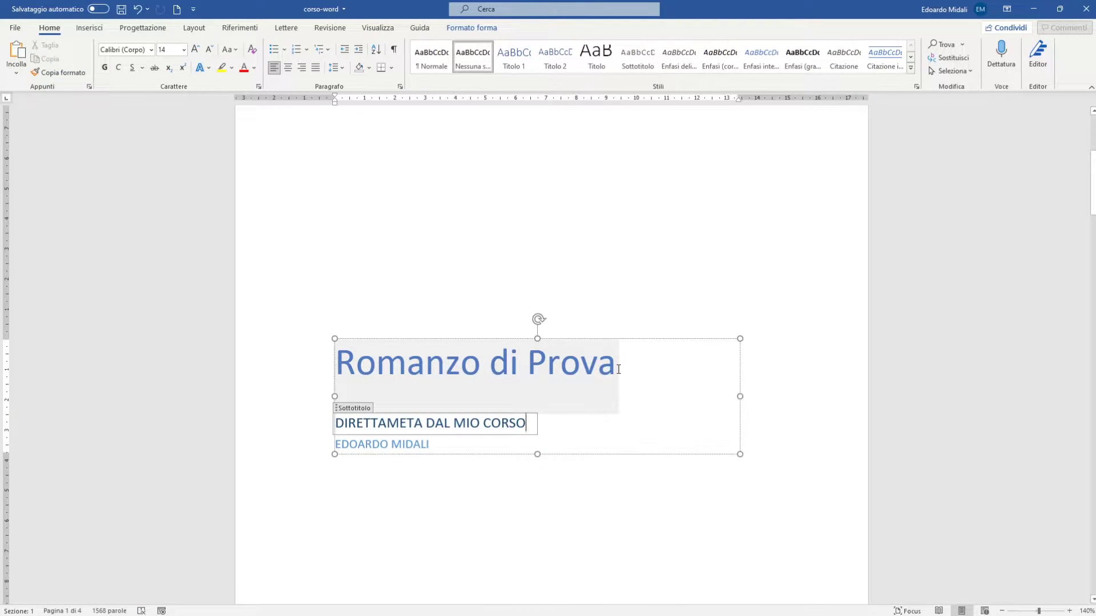
drag(617, 368, 379, 379)
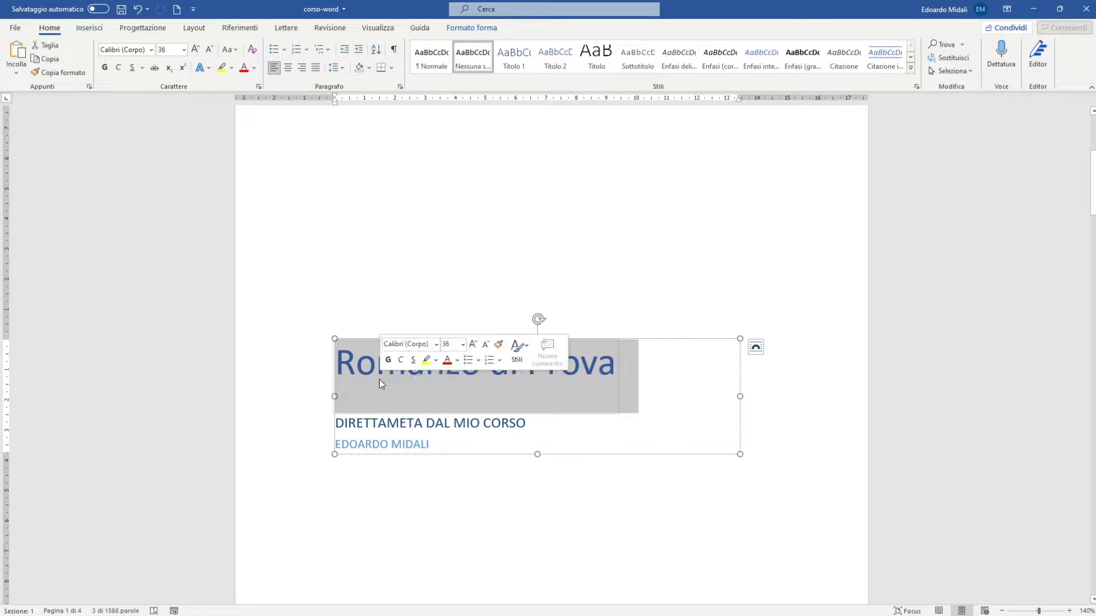
text([)
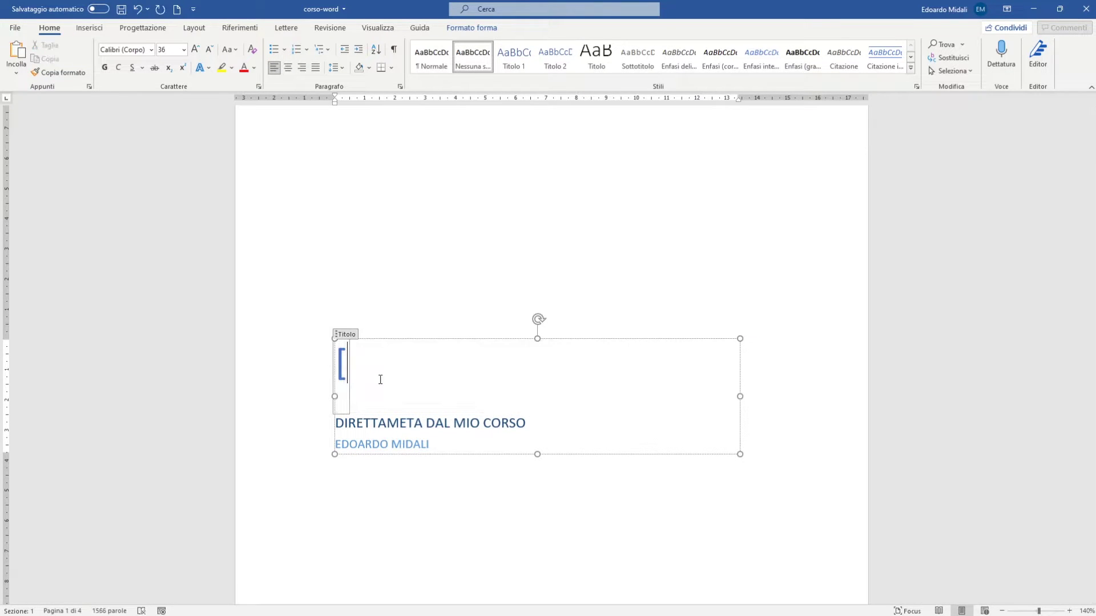
text(titolo del documen)
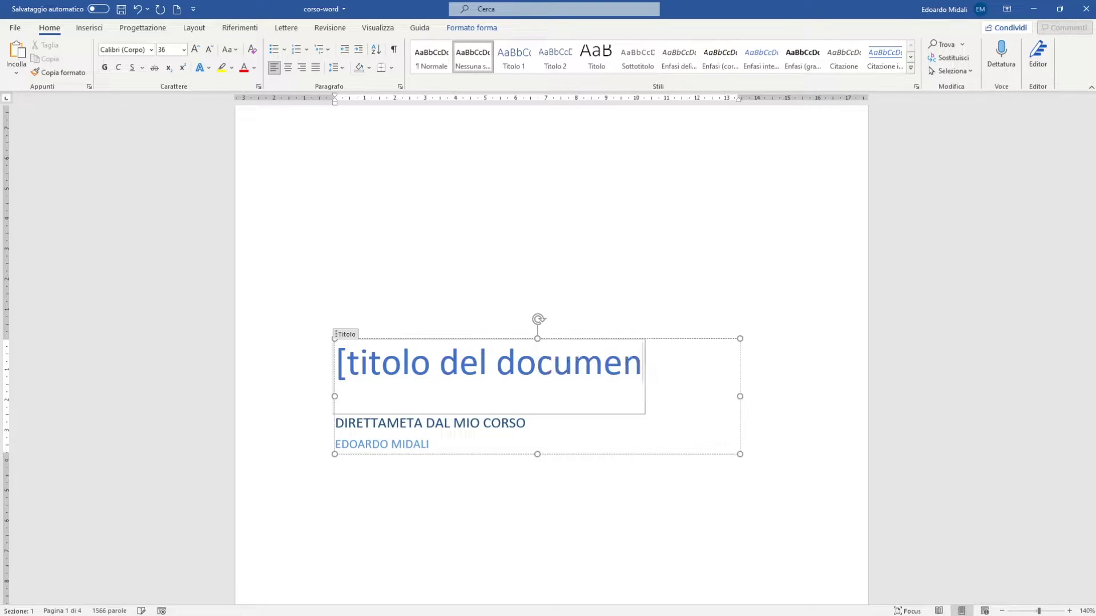
text(to])
key(ctrl+z)
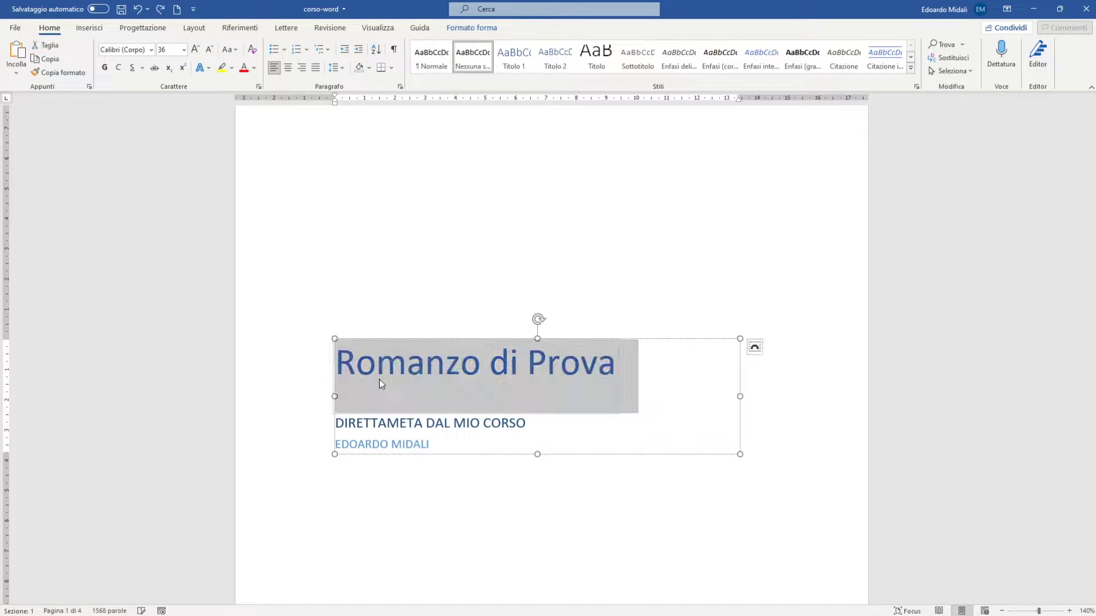
click(537, 398)
click(568, 410)
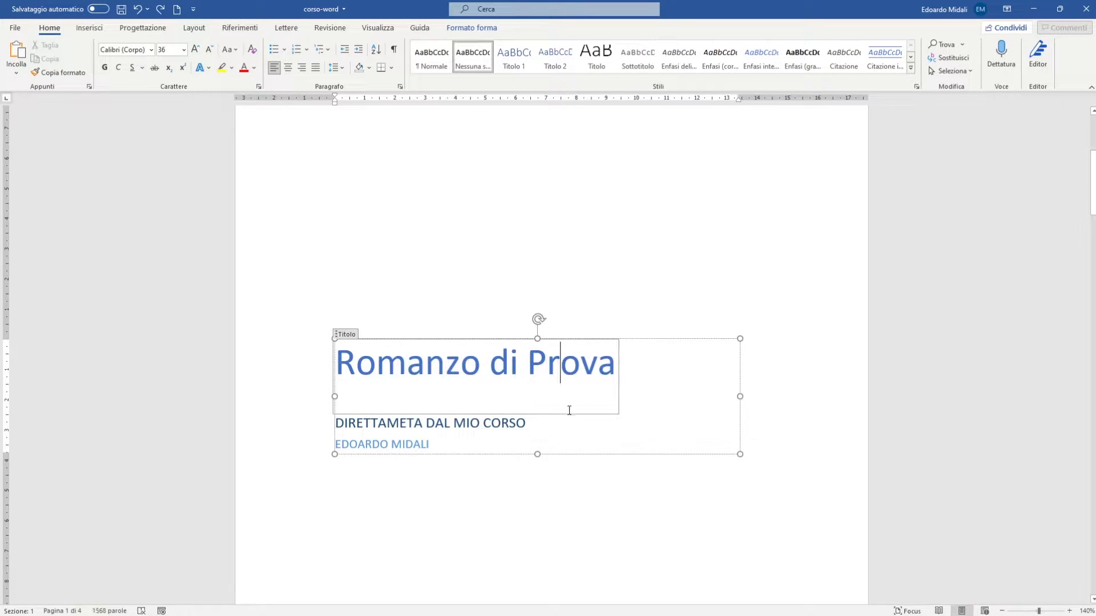
click(584, 423)
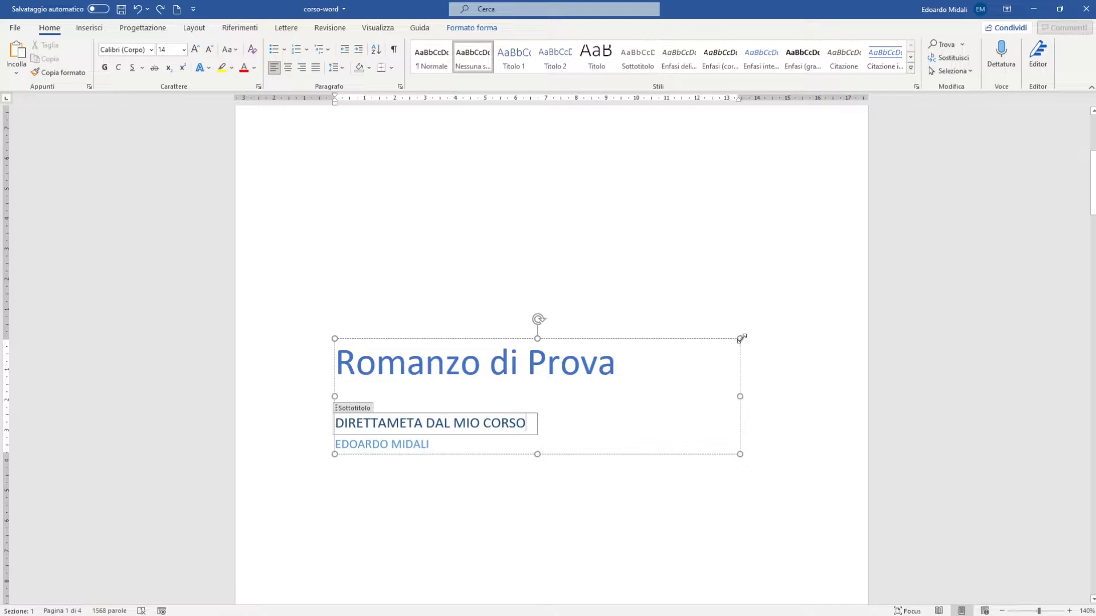
drag(740, 338, 739, 335)
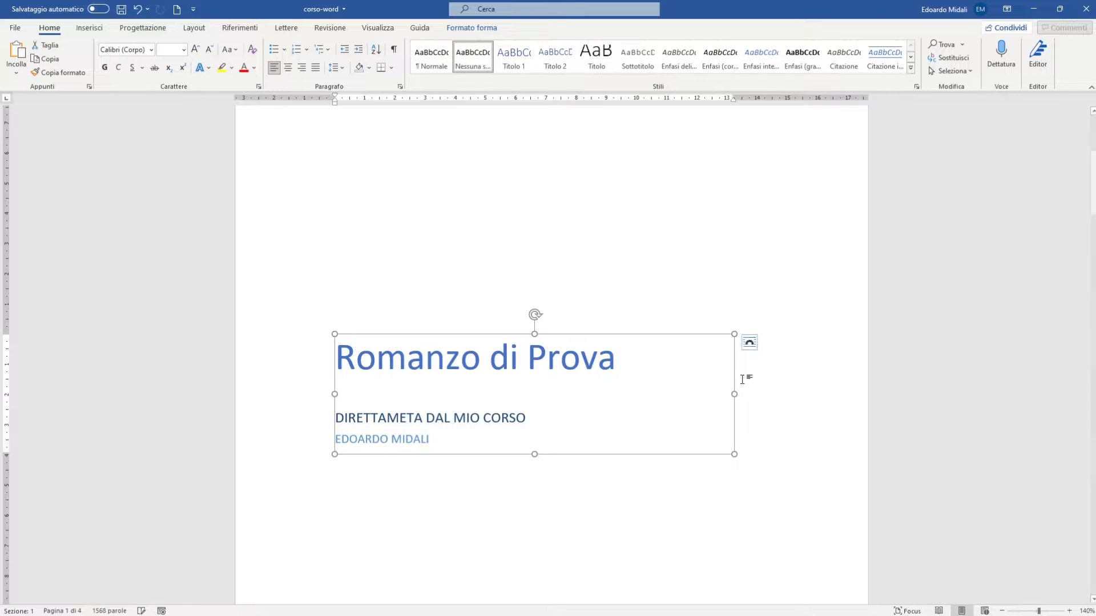
mouse_move(734, 394)
mouse_down()
mouse_move(915, 410)
mouse_move(695, 407)
mouse_up()
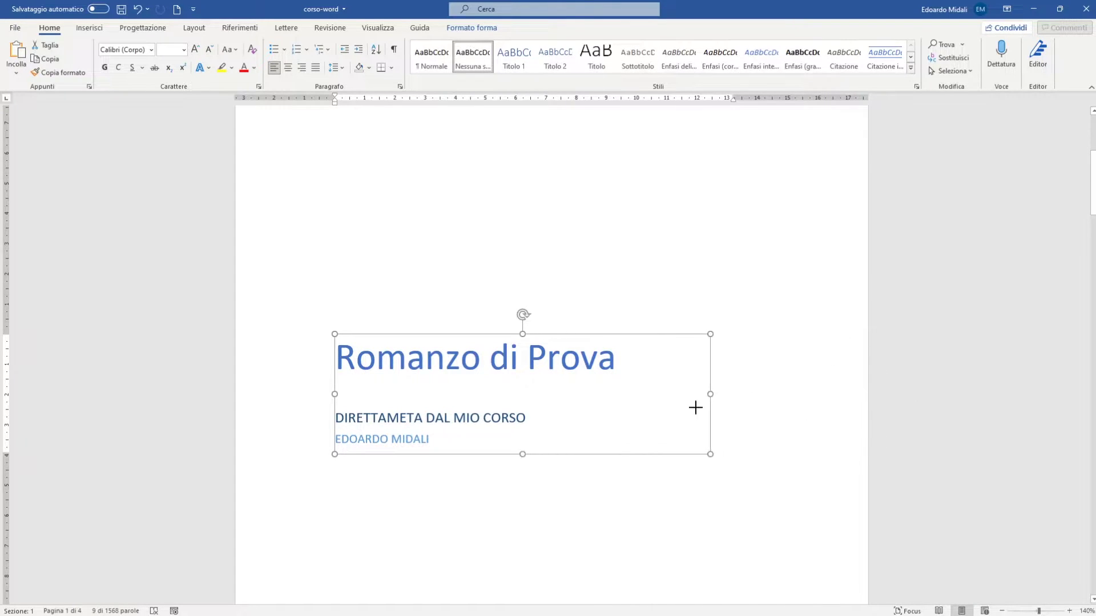
mouse_move(522, 313)
mouse_down()
mouse_move(481, 247)
mouse_move(537, 215)
mouse_up()
scroll(776, 305, up, 5)
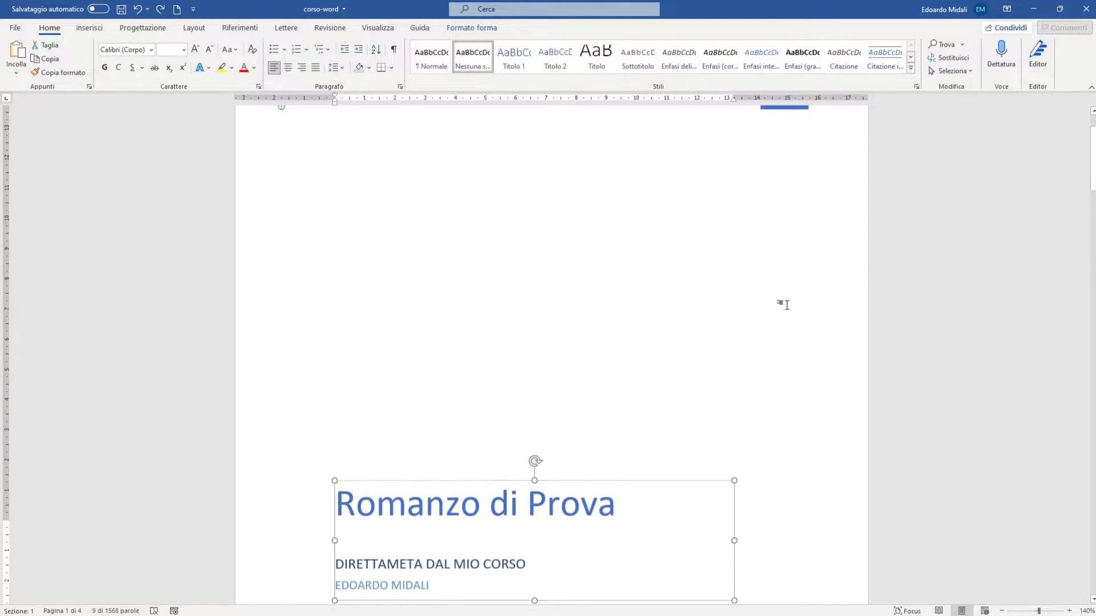
click(760, 335)
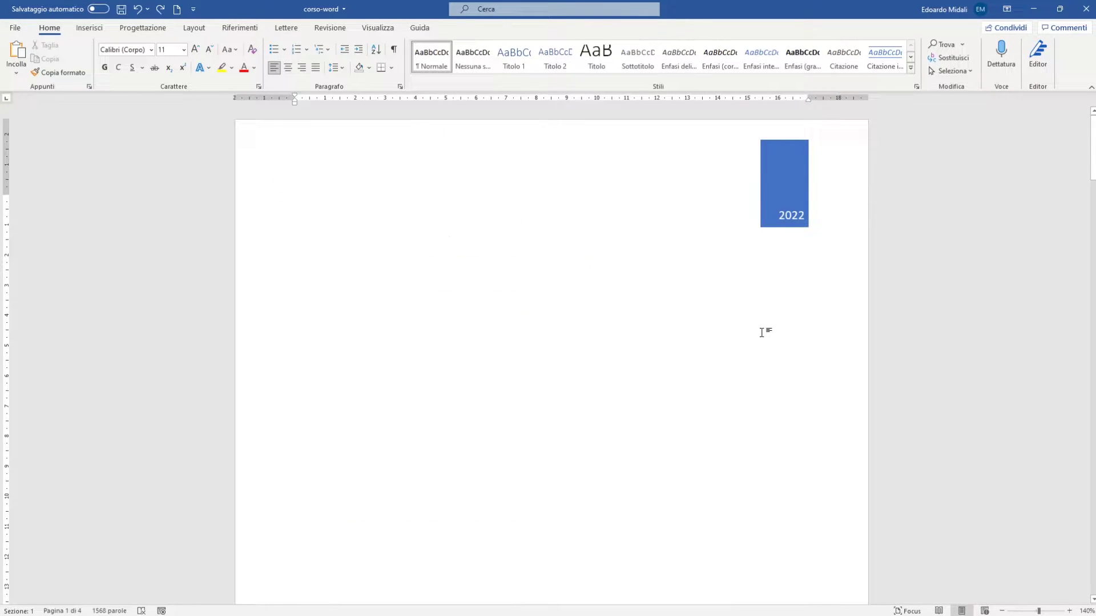
- Scroll through the novel's chapters, placing the caret at the Capitolo 1 heading
drag(1092, 137, 1083, 240)
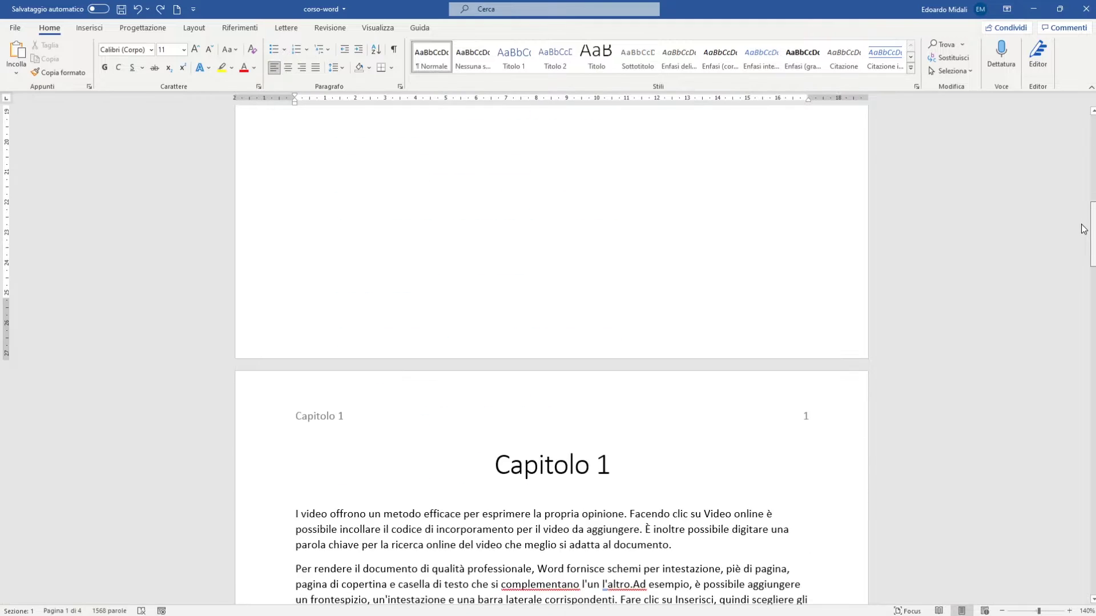
click(814, 324)
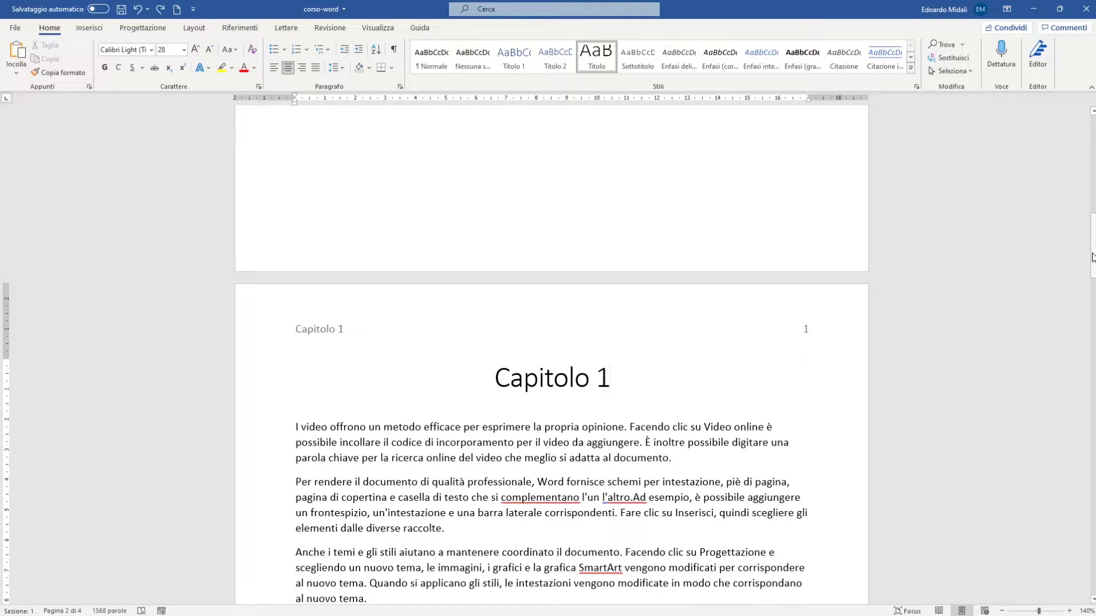
drag(1091, 246, 1091, 163)
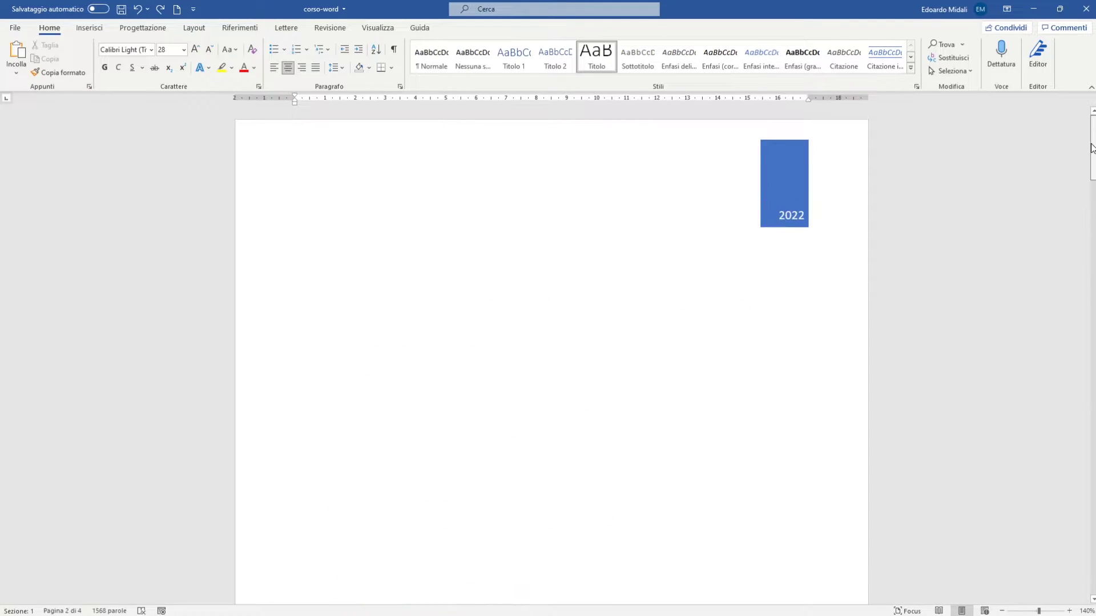
scroll(473, 303, down, 5)
scroll(474, 304, down, 2)
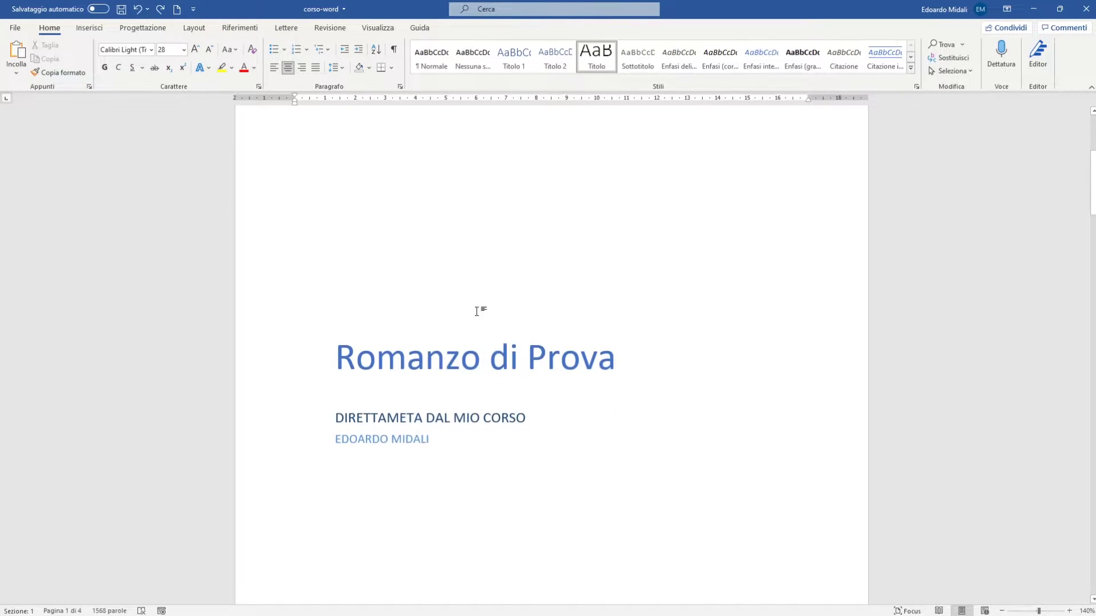
ctrl+scroll(475, 307, down, 4)
ctrl+scroll(477, 311, down, 2)
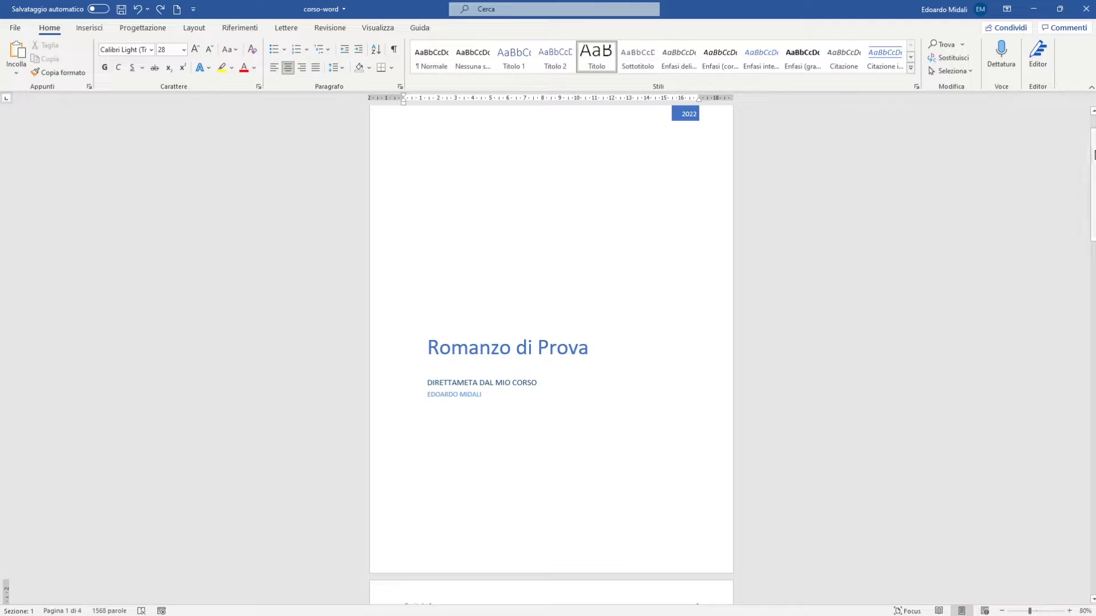
scroll(1074, 246, down, 5)
scroll(1074, 247, down, 4)
scroll(1074, 242, up, 5)
scroll(1074, 190, up, 3)
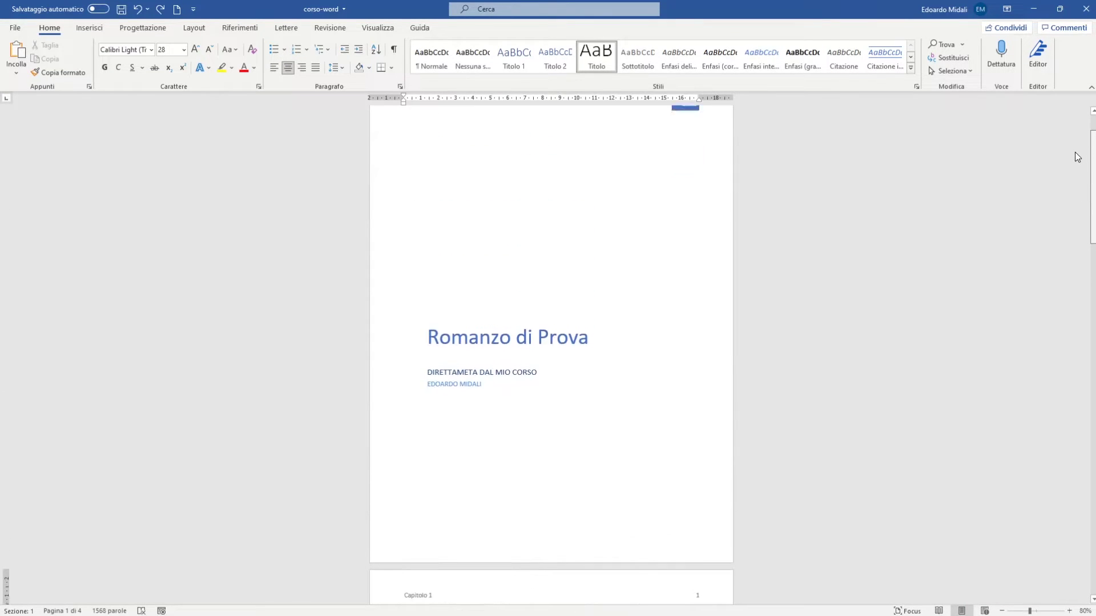
scroll(1074, 152, up, 2)
scroll(1061, 182, down, 8)
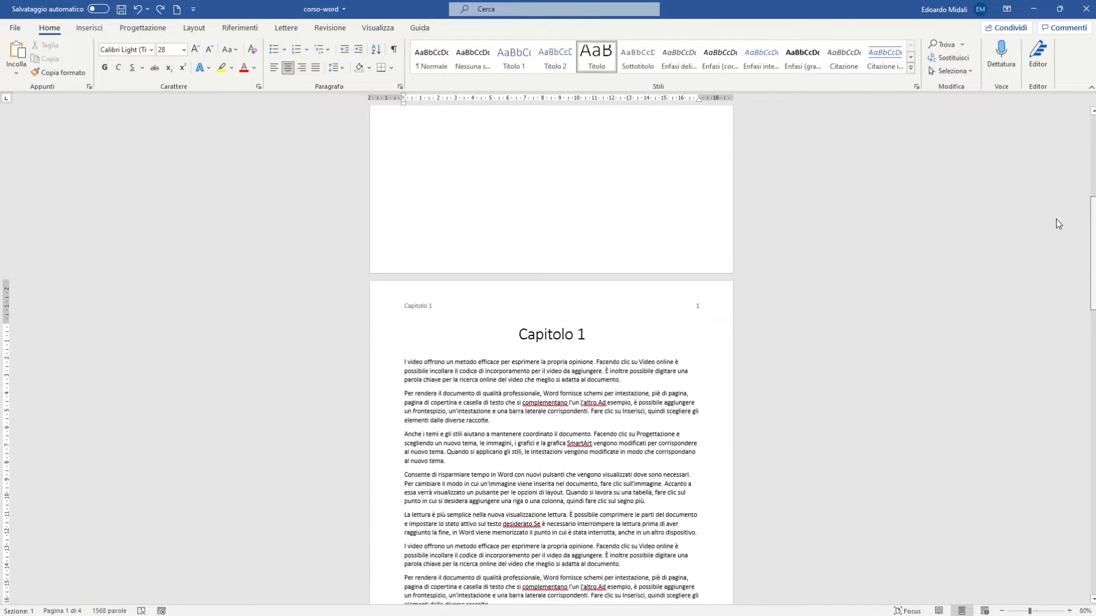
scroll(651, 311, down, 1)
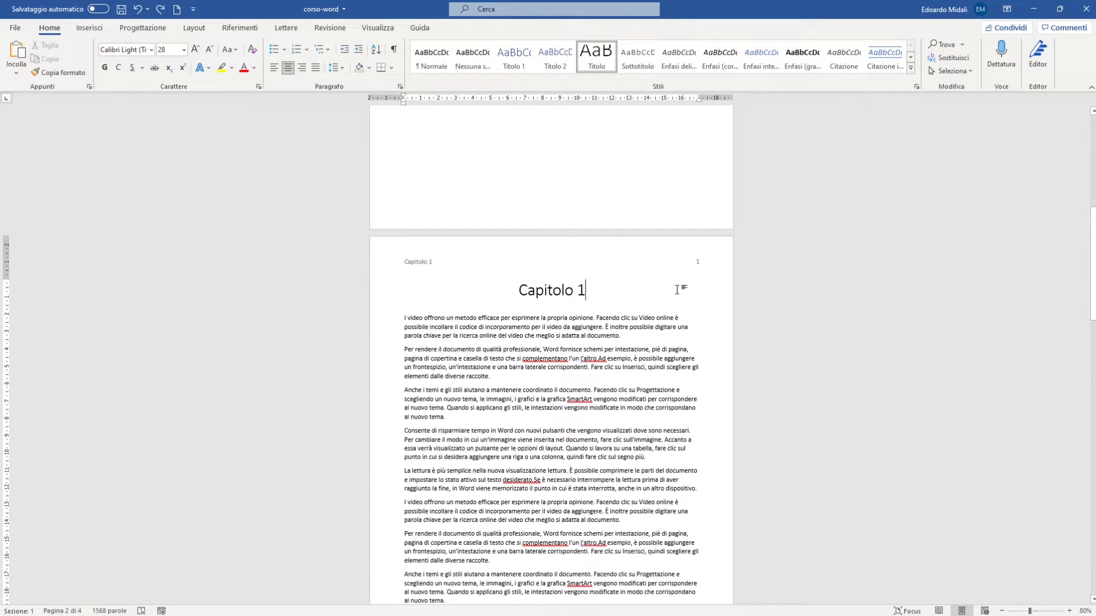
scroll(619, 291, down, 4)
scroll(662, 340, down, 3)
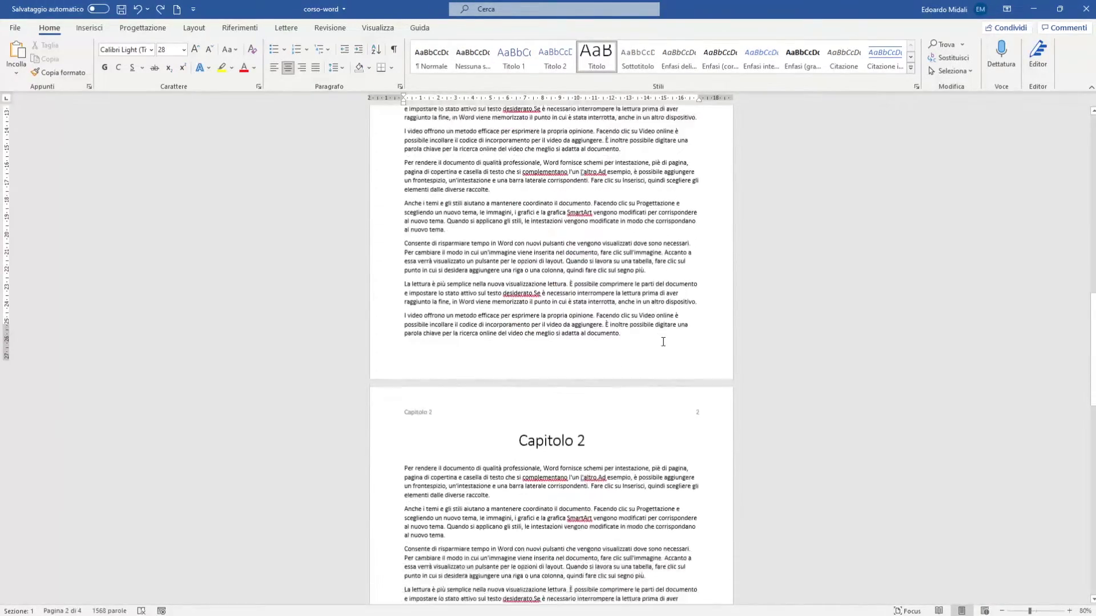
- Return to the cover and open the Frontespizio cover page gallery on Inserisci
drag(1092, 330, 1086, 143)
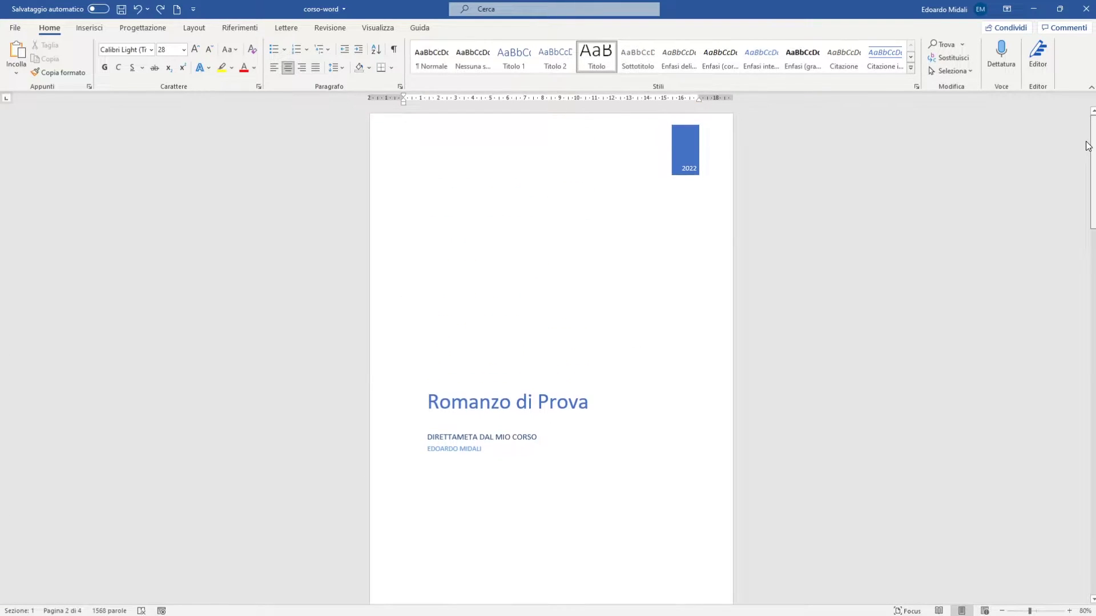
click(89, 27)
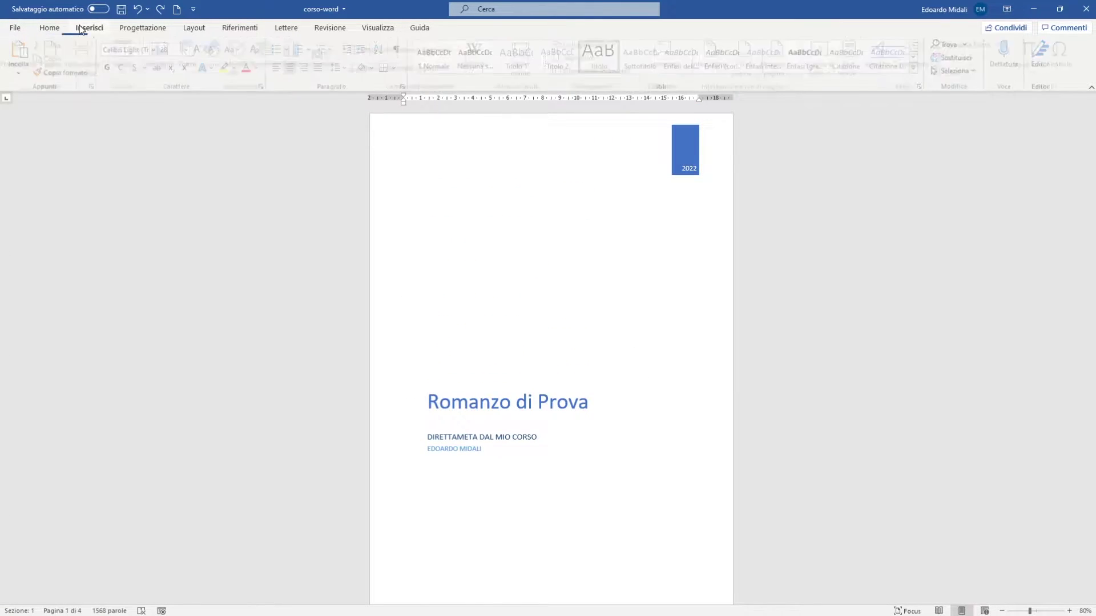
click(29, 59)
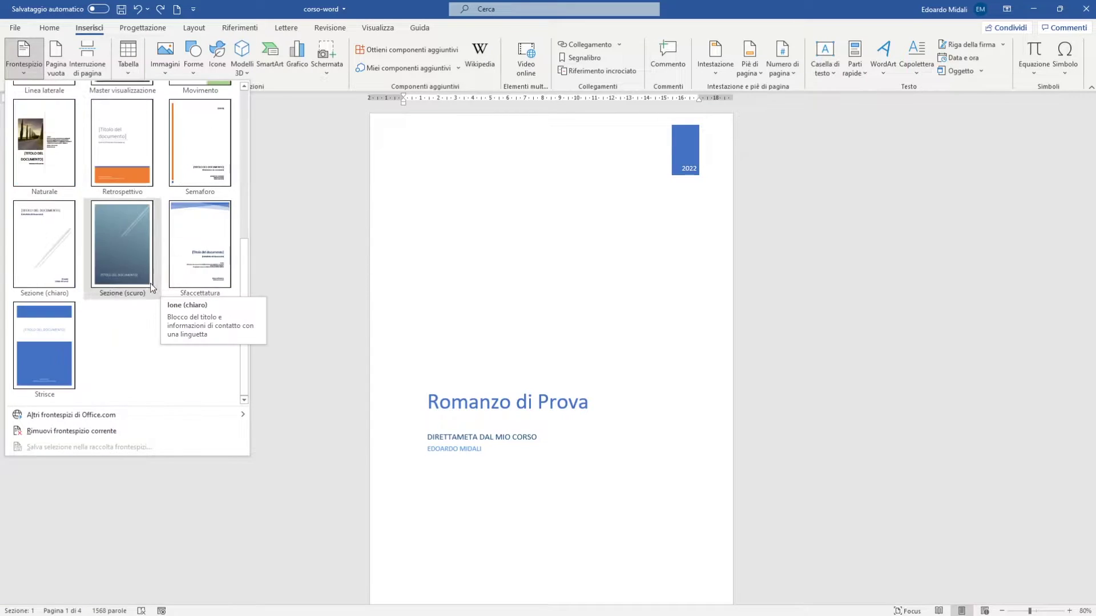
- In Chrome, browse image results for 'cover page example' and preview several templates, ending on the orange Company Name one
click(537, 296)
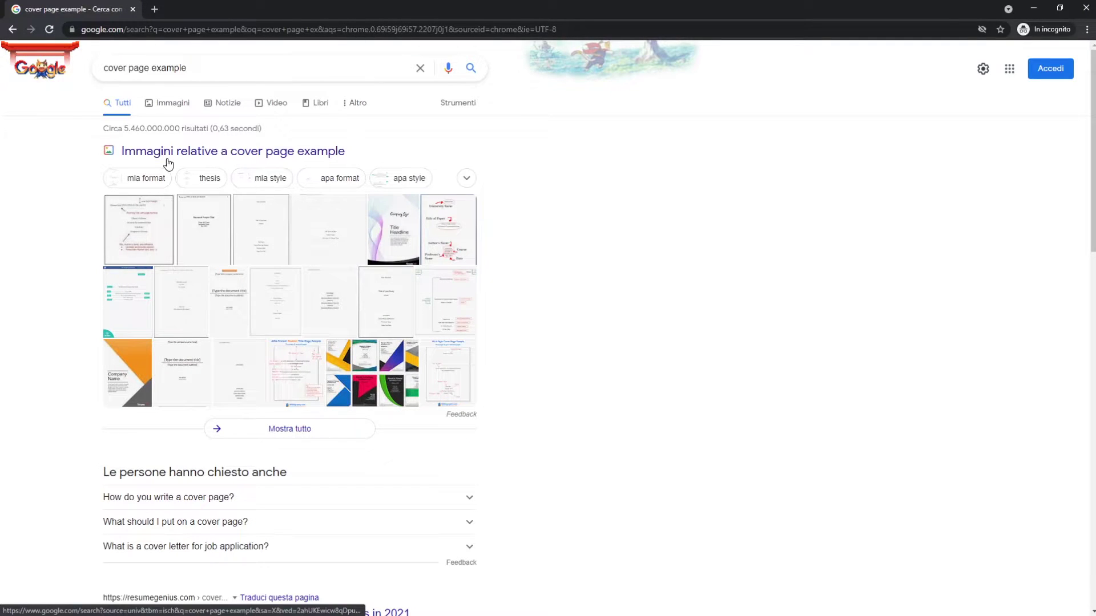
click(167, 109)
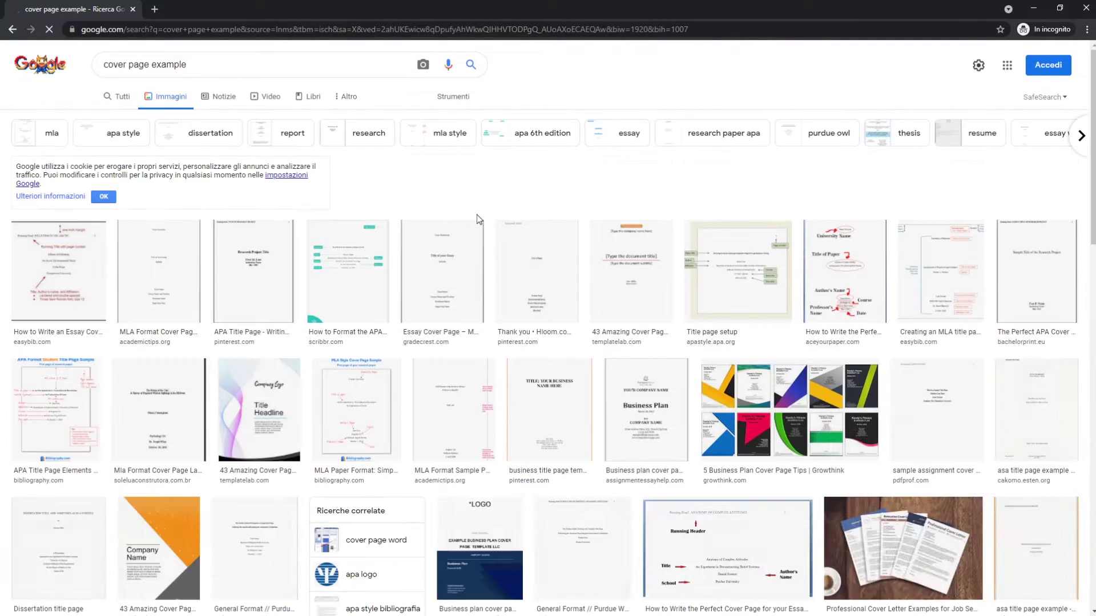
scroll(592, 263, down, 2)
click(297, 251)
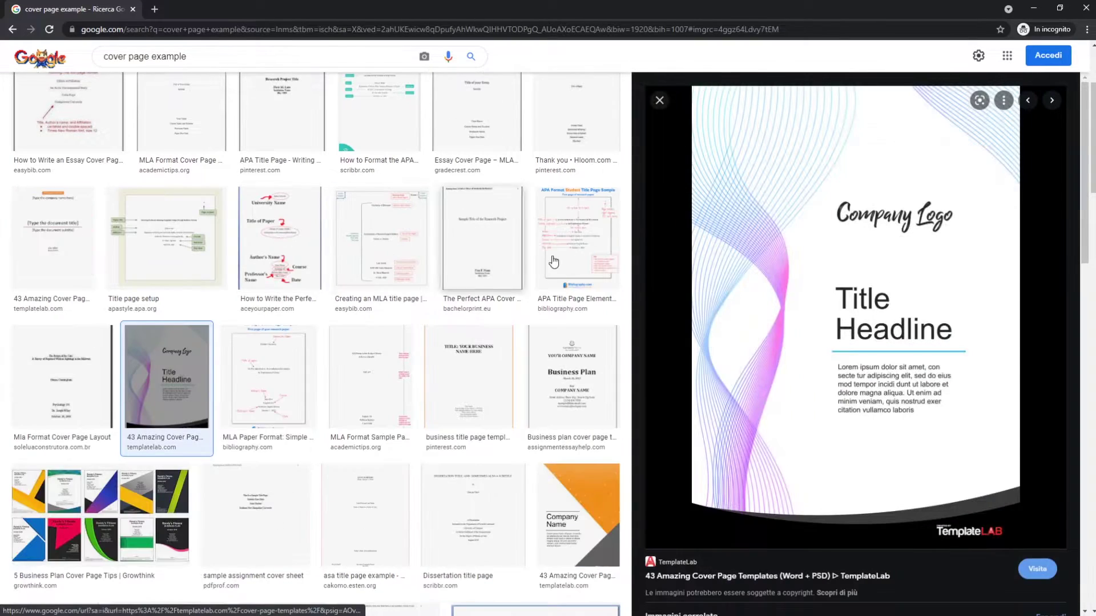
scroll(675, 249, down, 1)
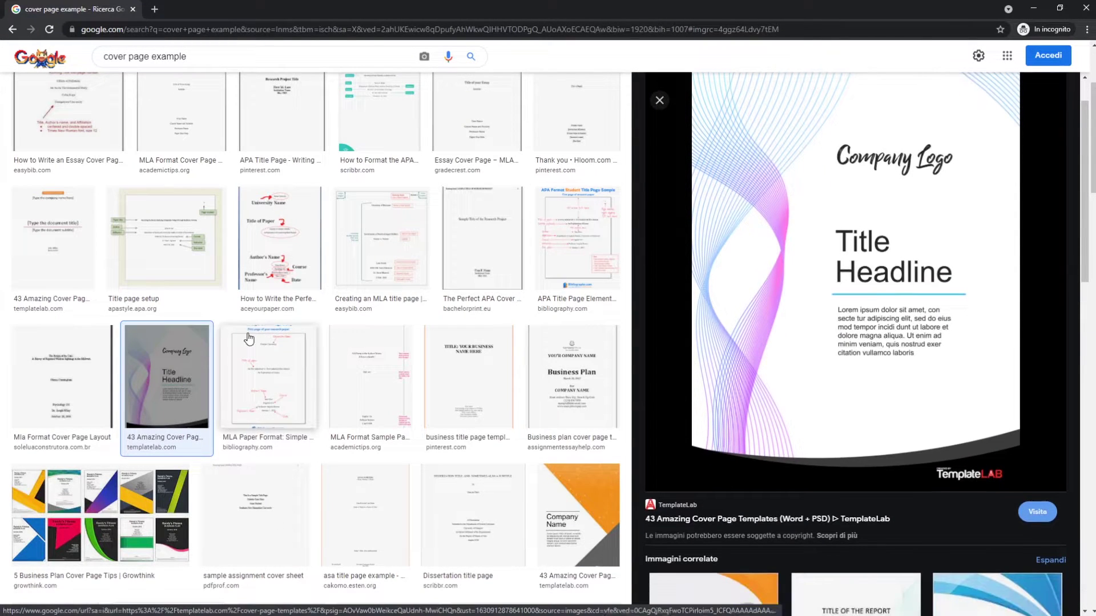
scroll(190, 362, down, 2)
click(190, 362)
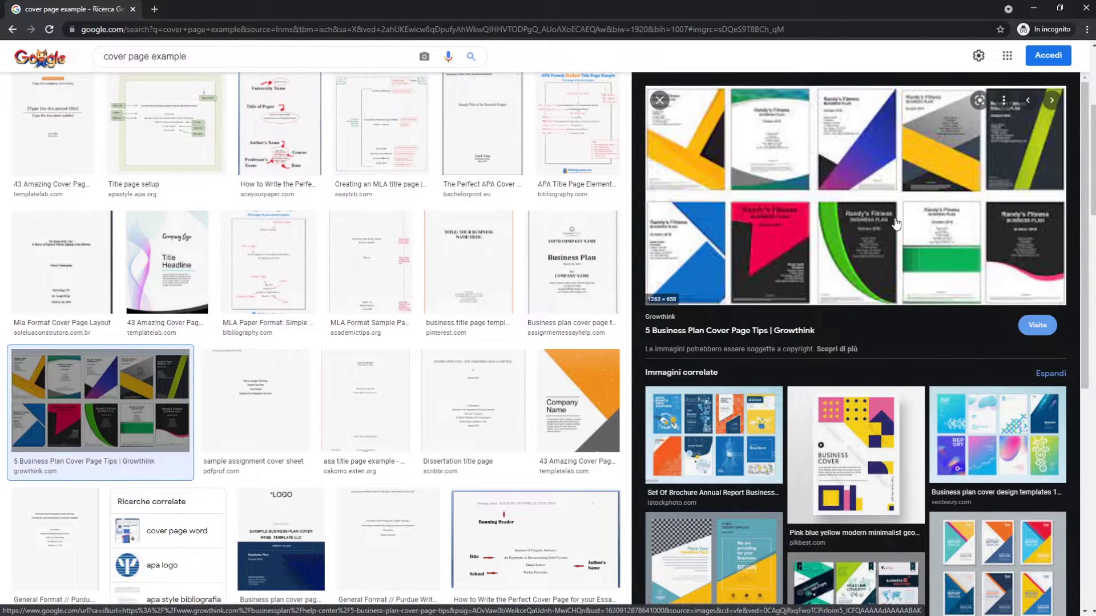
scroll(855, 285, down, 3)
click(566, 386)
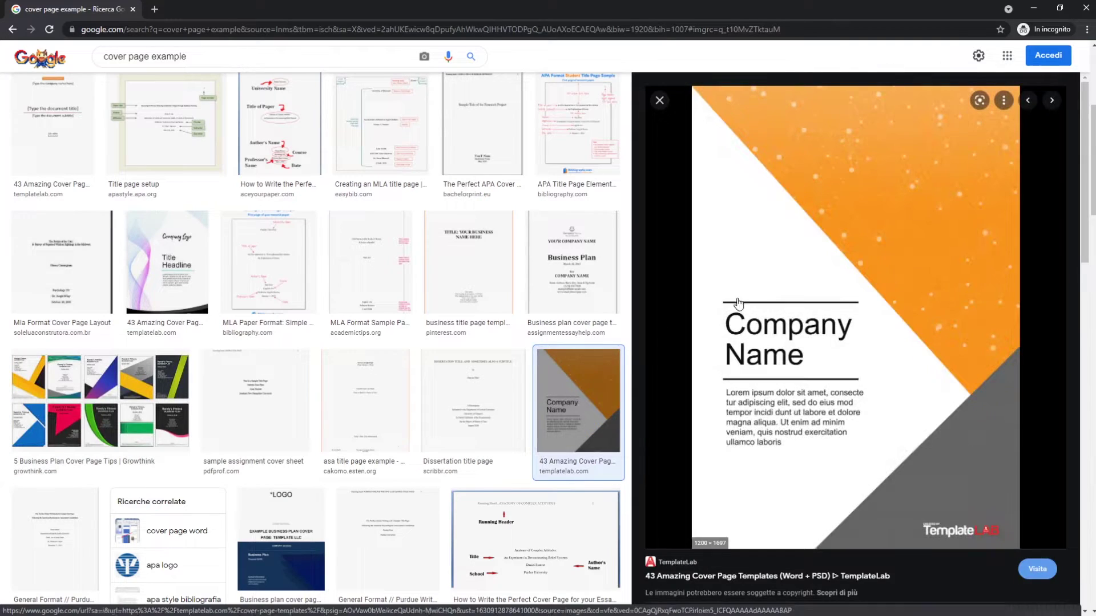
- Open the orange Company Name cover image in a new tab, inspect it full size, then minimize Chrome
right_click(786, 296)
click(839, 403)
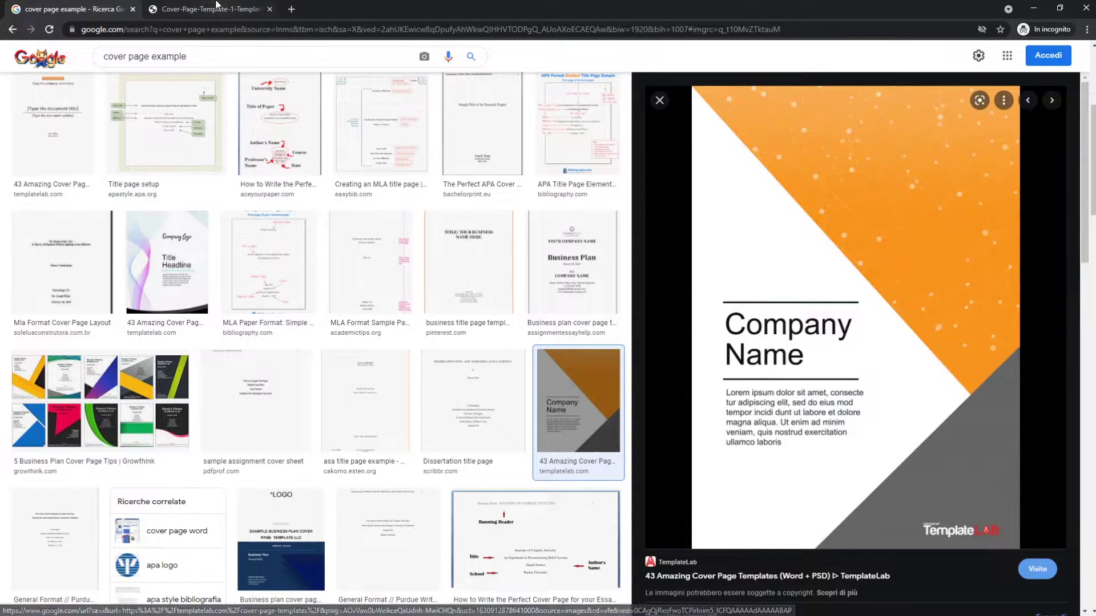
click(217, 8)
click(522, 263)
click(524, 262)
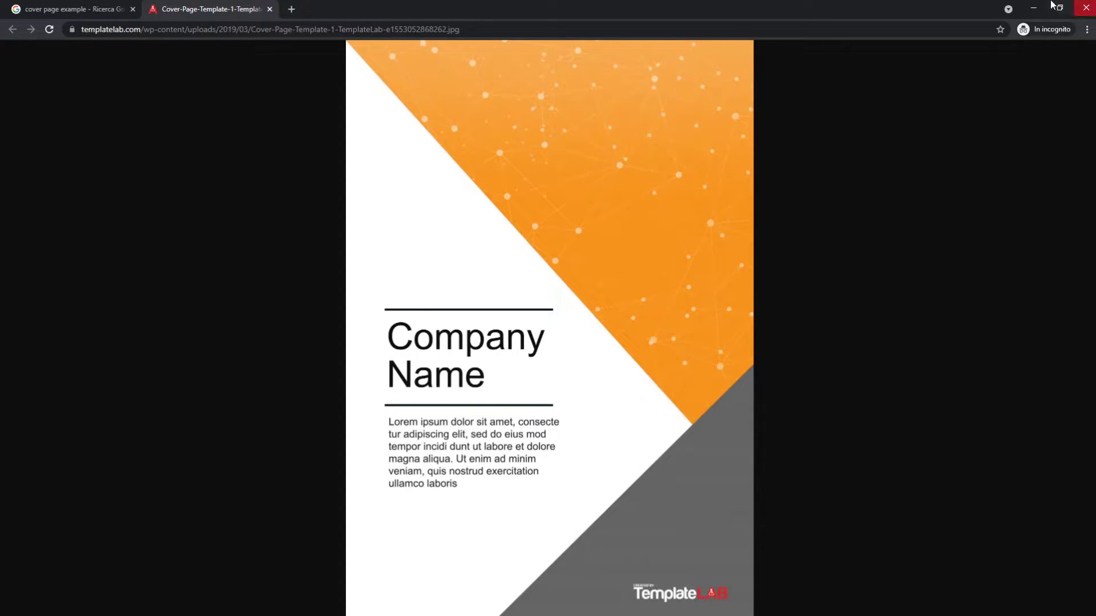
click(1033, 8)
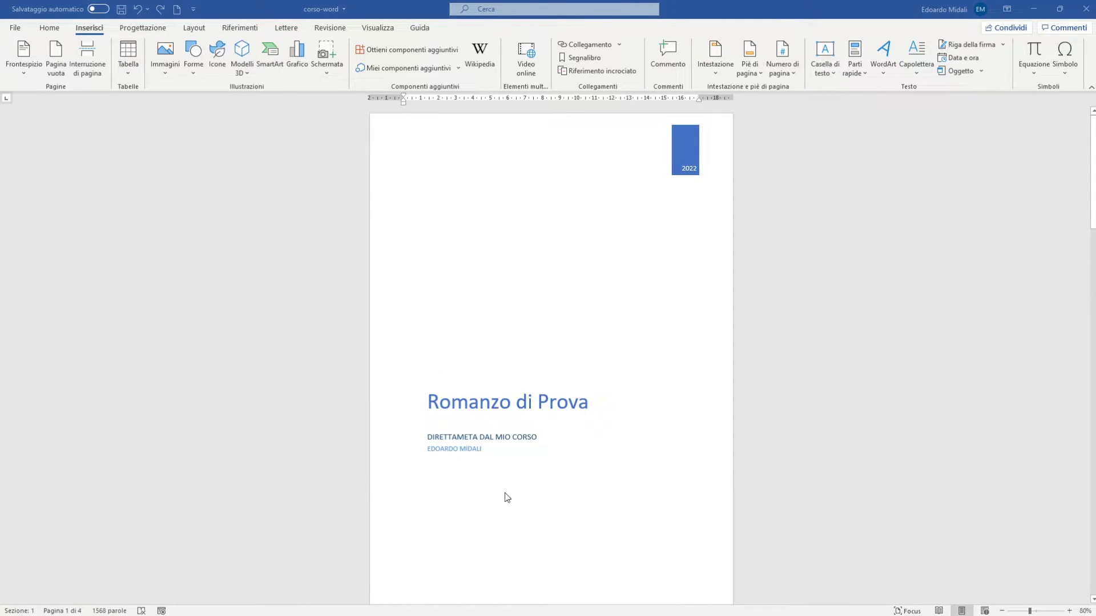
scroll(608, 434, down, 3)
scroll(607, 420, up, 3)
- Insert a blank page (Pagina vuota) at the top of the cover page
click(19, 69)
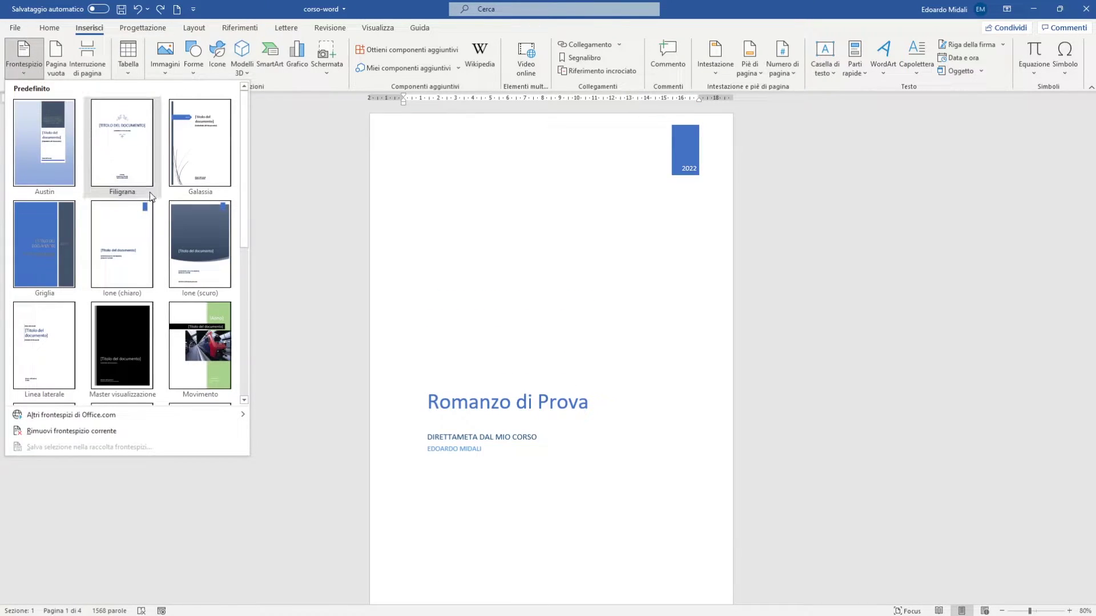
scroll(153, 186, down, 5)
click(517, 349)
scroll(531, 345, down, 1)
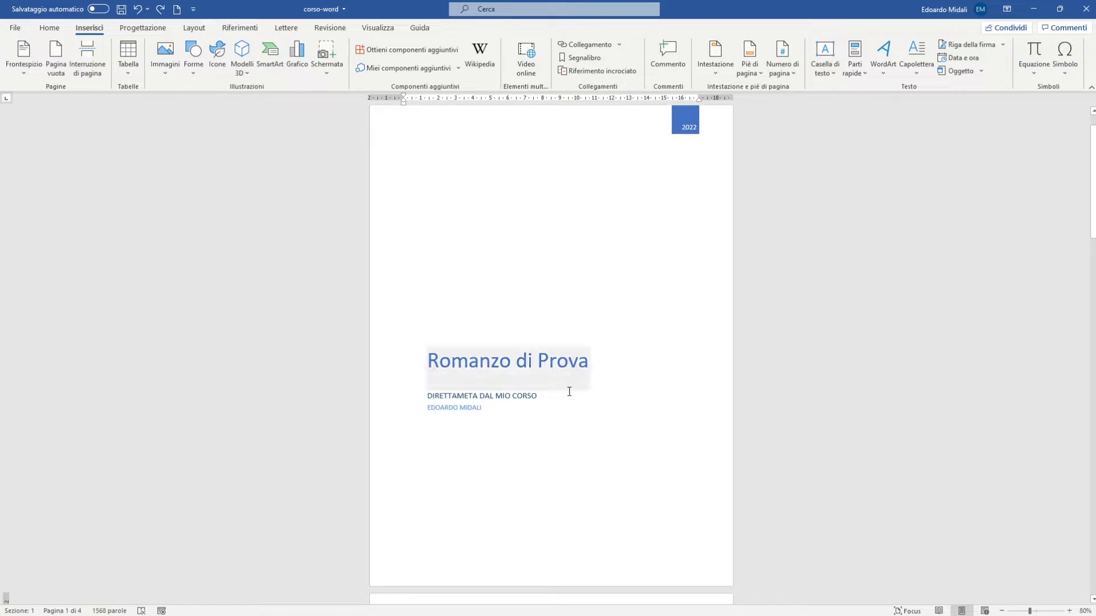
click(363, 238)
scroll(599, 262, up, 1)
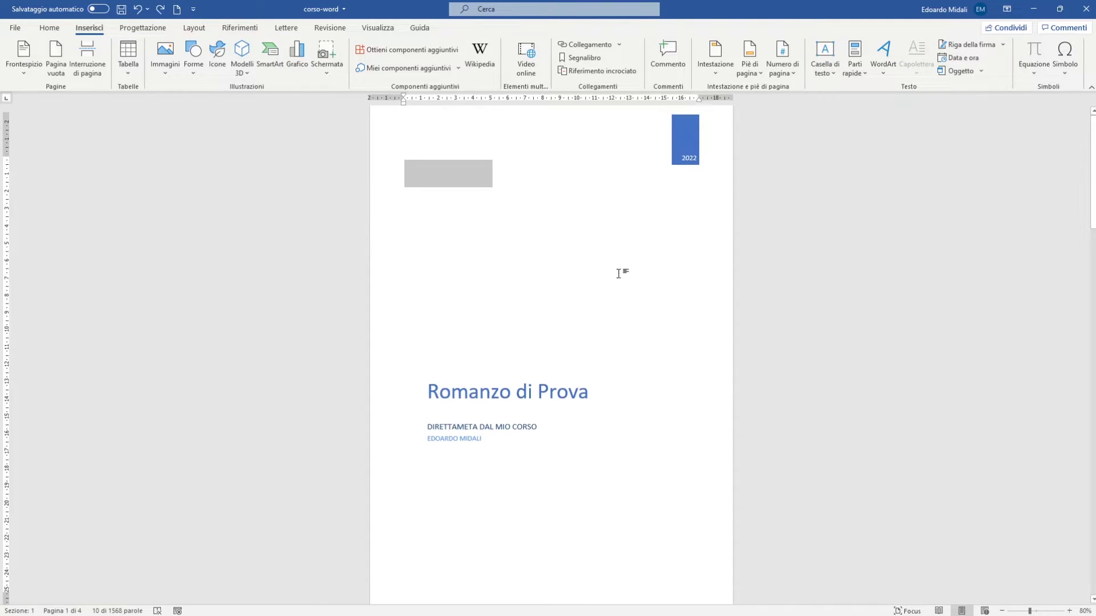
click(53, 69)
- Show formatting marks (¶) on the Home tab, then briefly check the cover template in Chrome
click(49, 27)
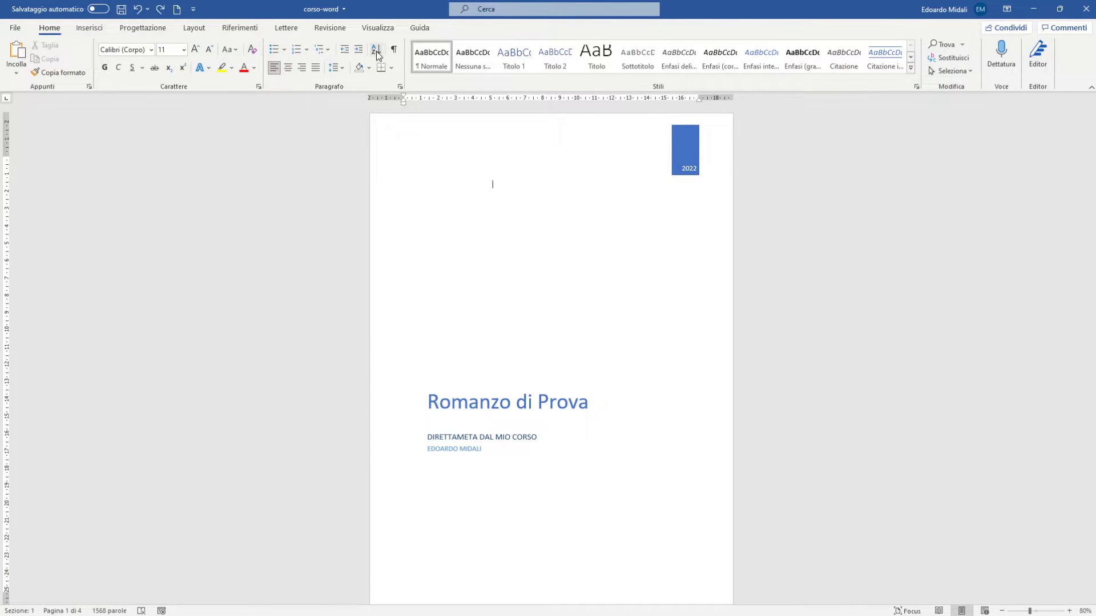
click(394, 50)
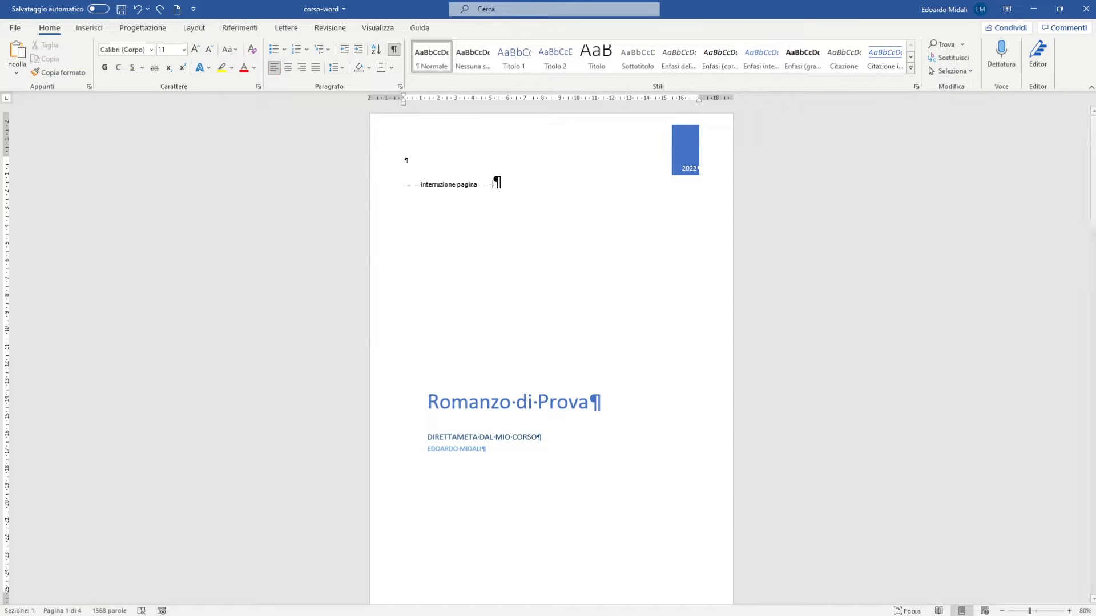
click(743, 606)
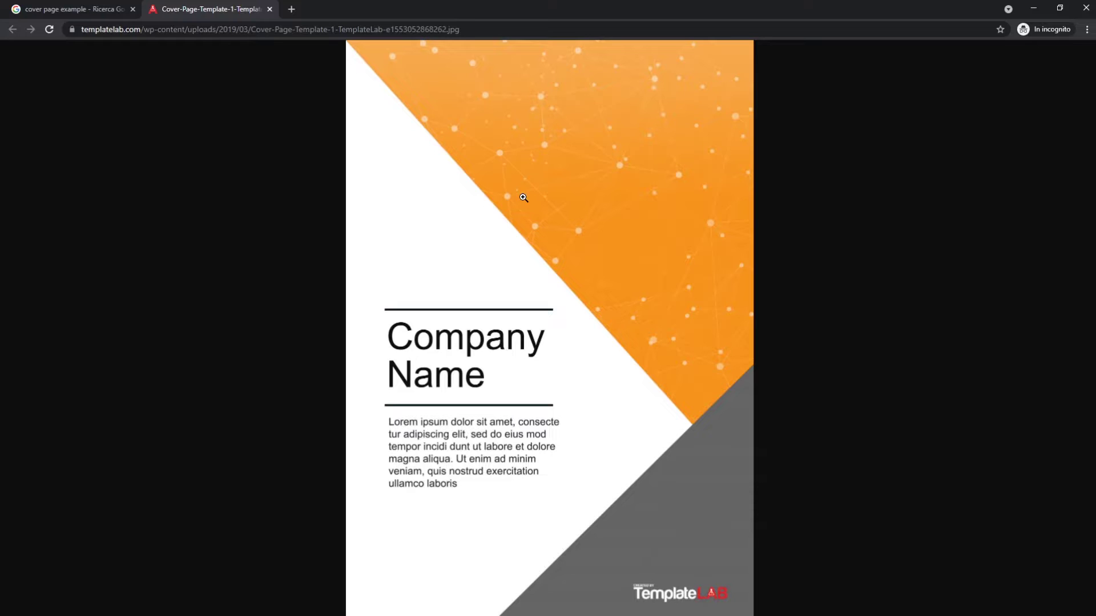
click(1034, 7)
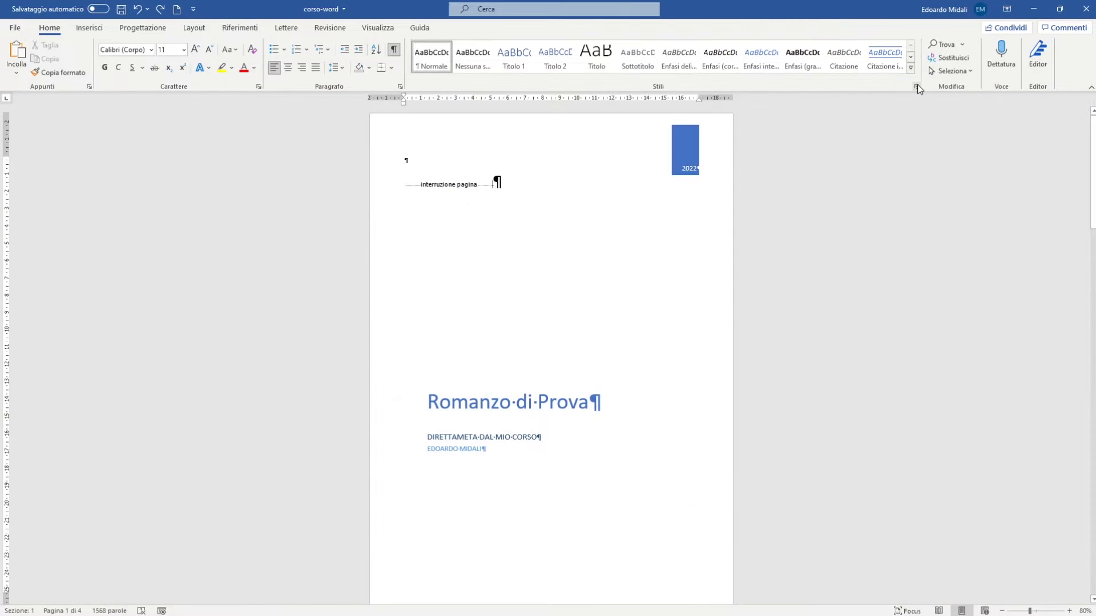
- Scroll down to Capitolo 1 and back to the cover, then open the Frontespizio gallery on Inserisci
mouse_move(1092, 144)
mouse_down()
mouse_move(1084, 237)
mouse_move(1084, 132)
mouse_up()
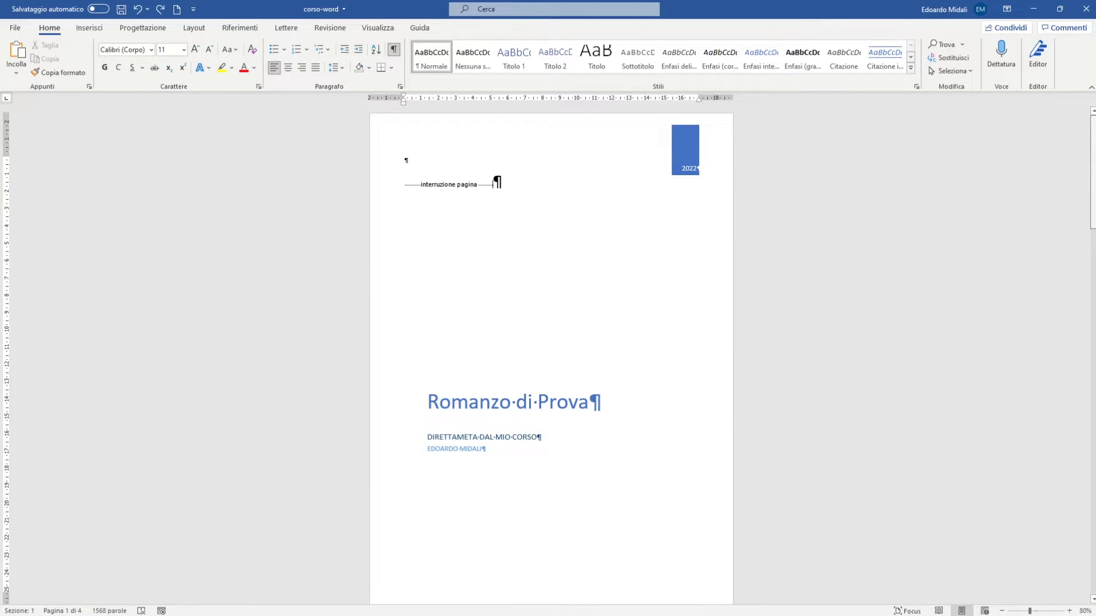
scroll(623, 325, down, 5)
scroll(623, 325, down, 4)
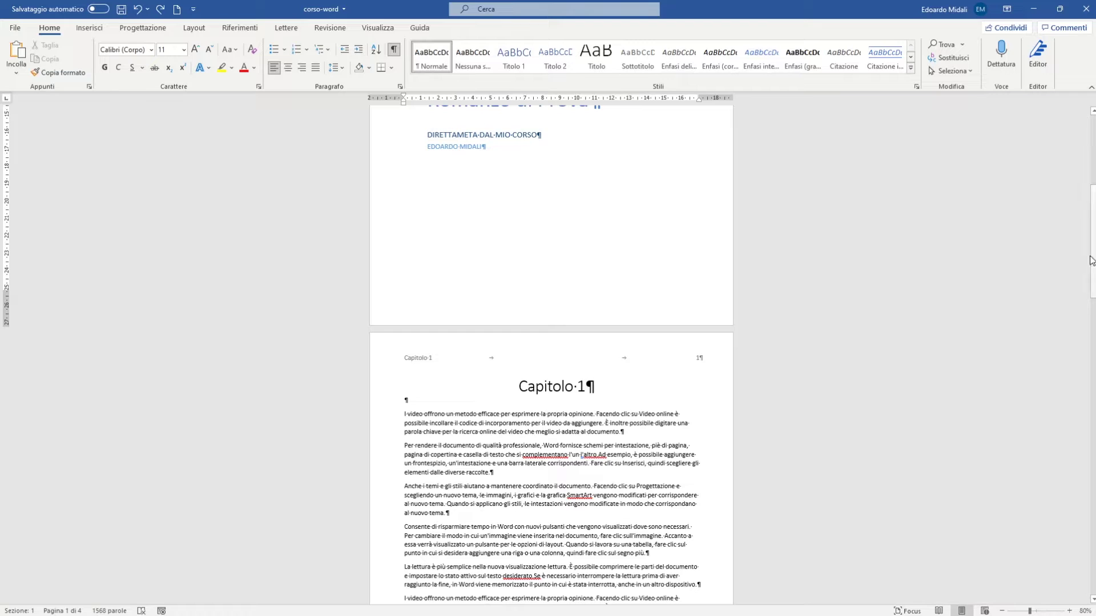
scroll(645, 321, down, 10)
scroll(633, 318, up, 4)
scroll(372, 178, up, 3)
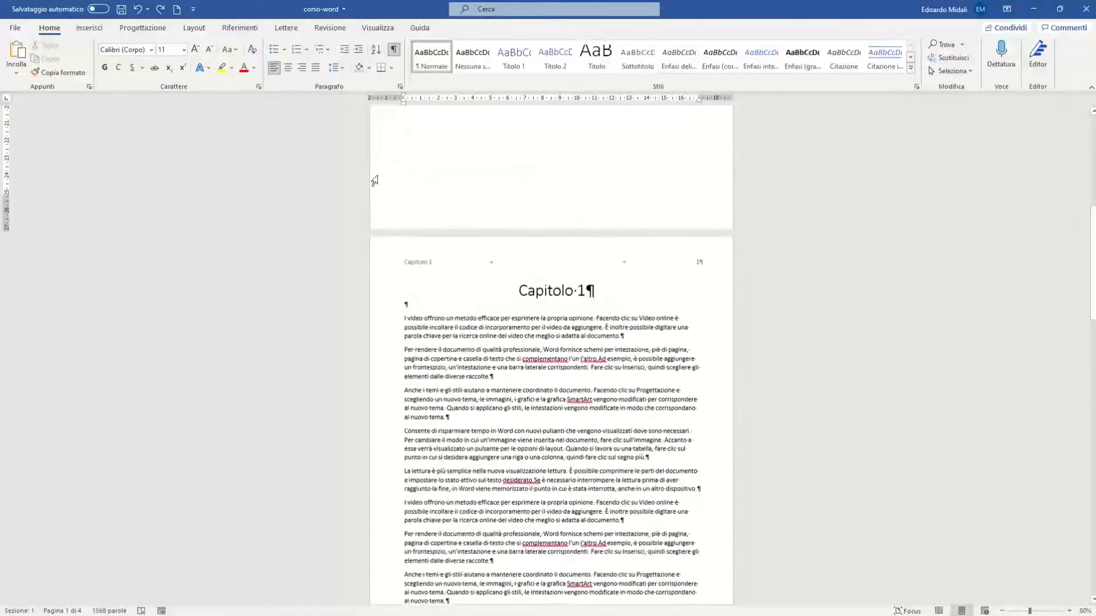
scroll(379, 200, up, 5)
scroll(232, 136, up, 2)
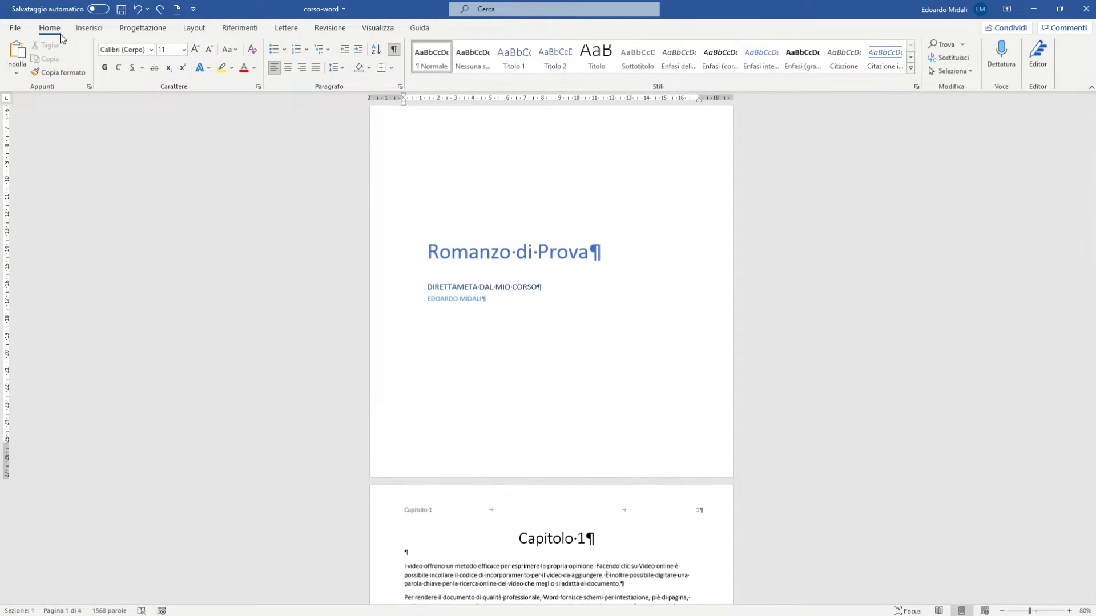
click(89, 27)
click(23, 57)
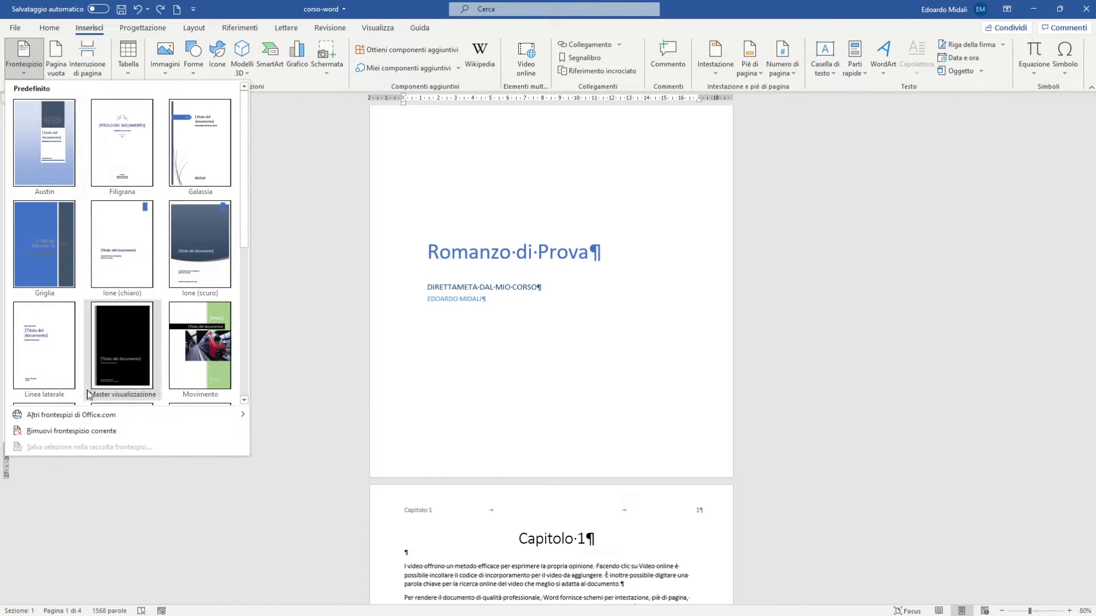
- Remove the existing Romanzo di Prova cover page so the document starts at Capitolo 1
click(71, 431)
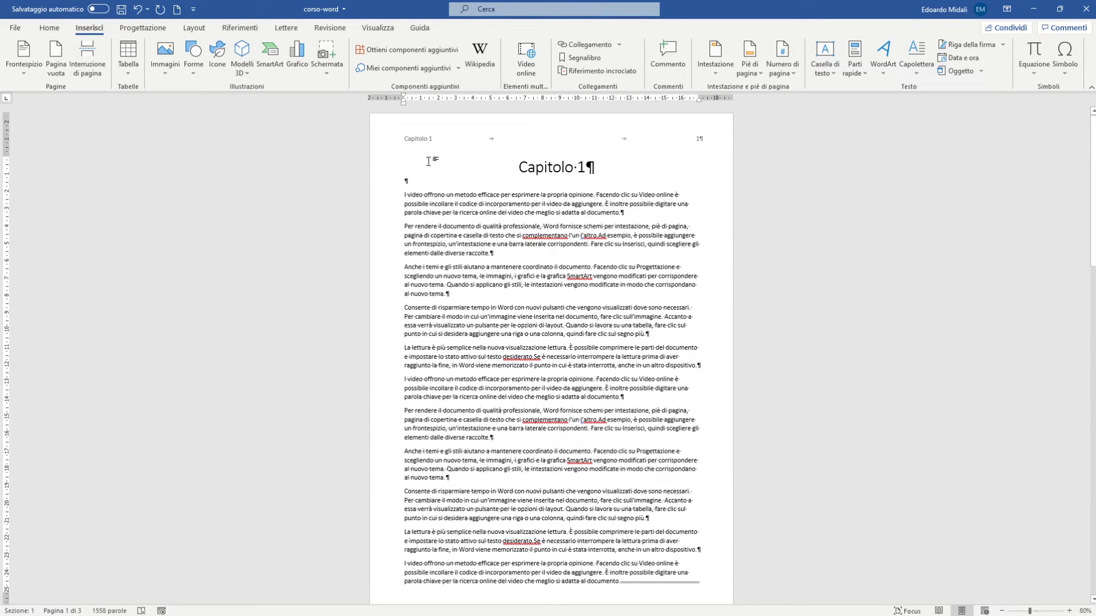
drag(403, 161, 680, 441)
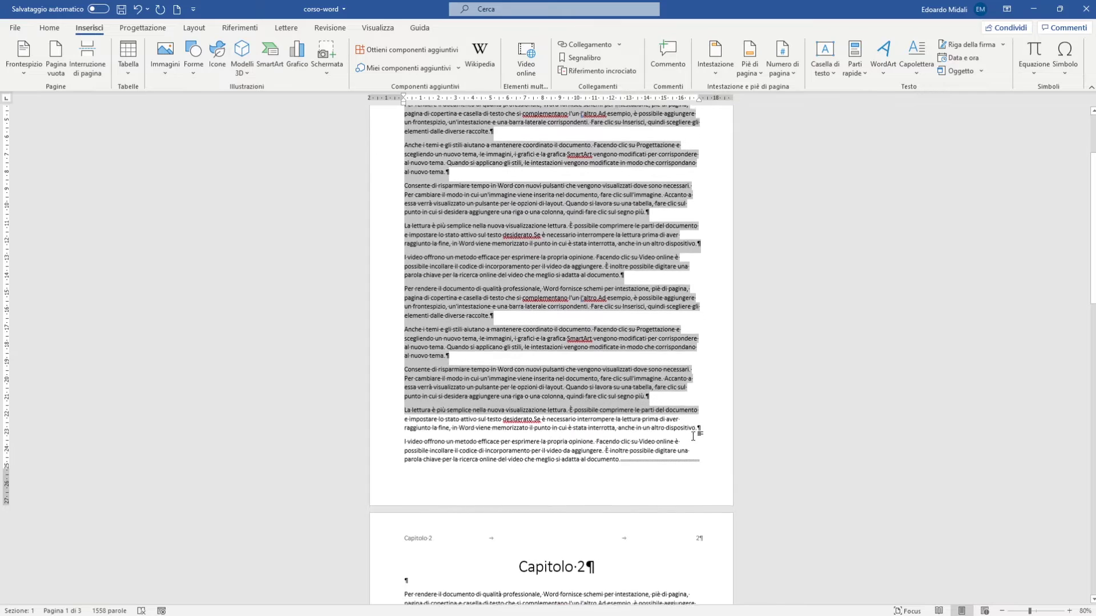
scroll(665, 382, up, 1)
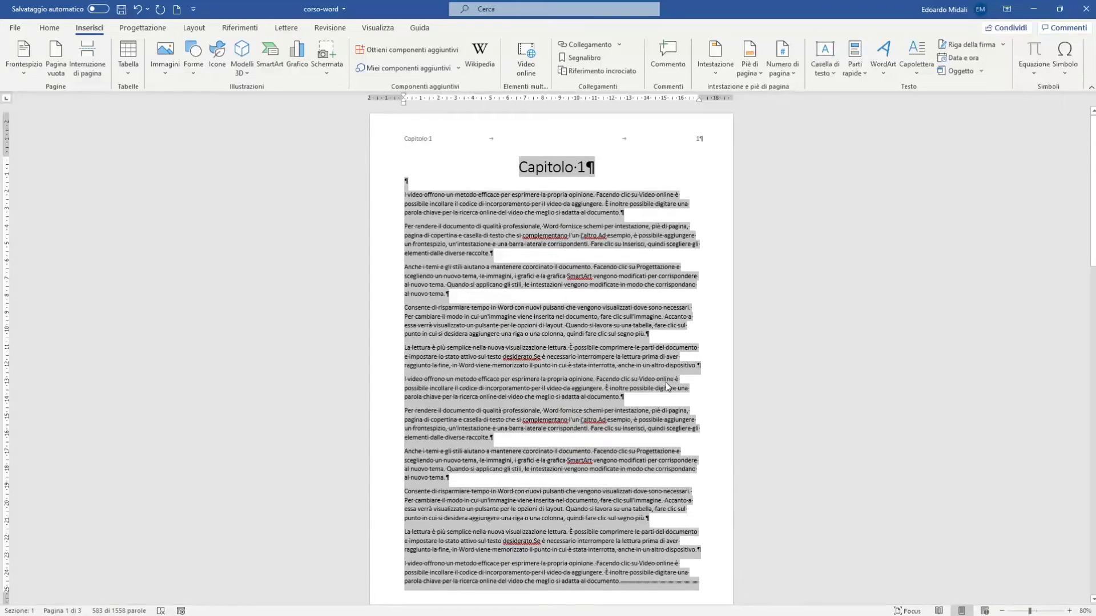
click(731, 249)
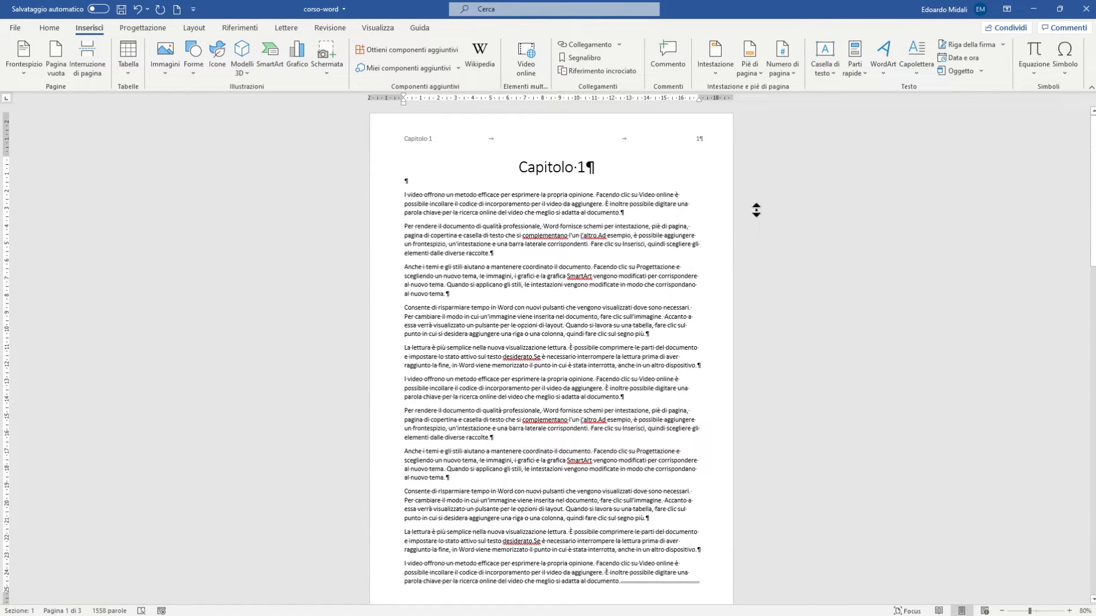
right_click(725, 173)
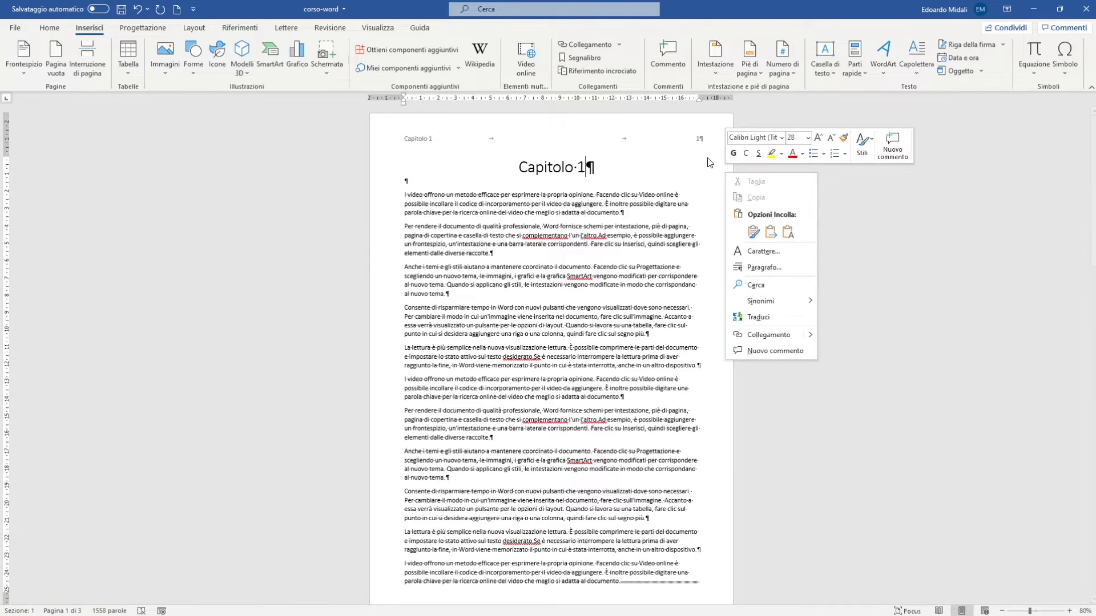
click(706, 158)
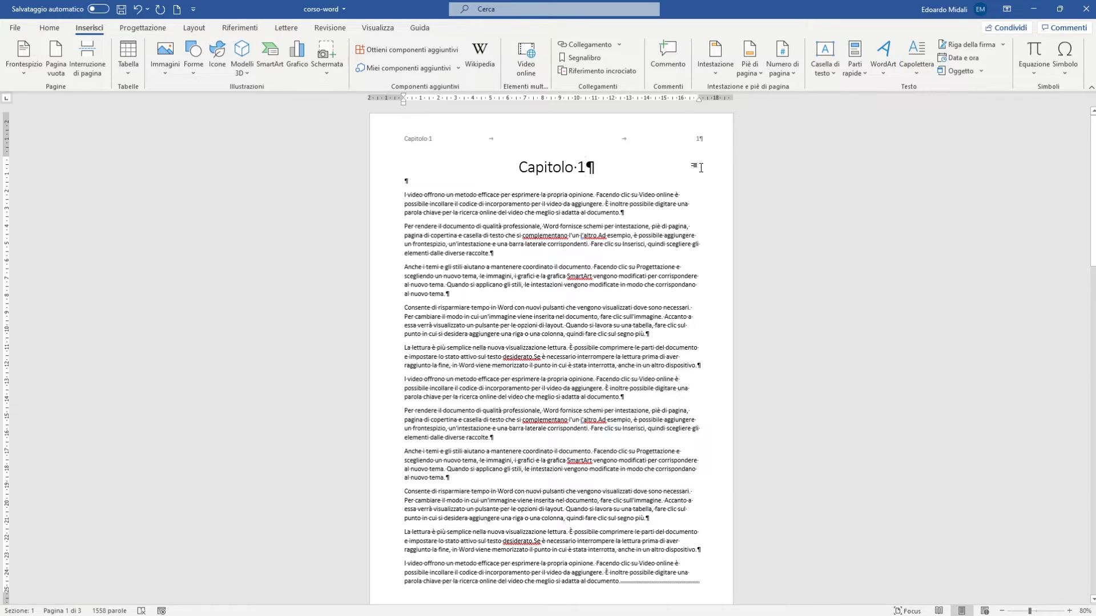
- Scroll through the three-page document and reopen the built-in cover page gallery
scroll(724, 229, down, 2)
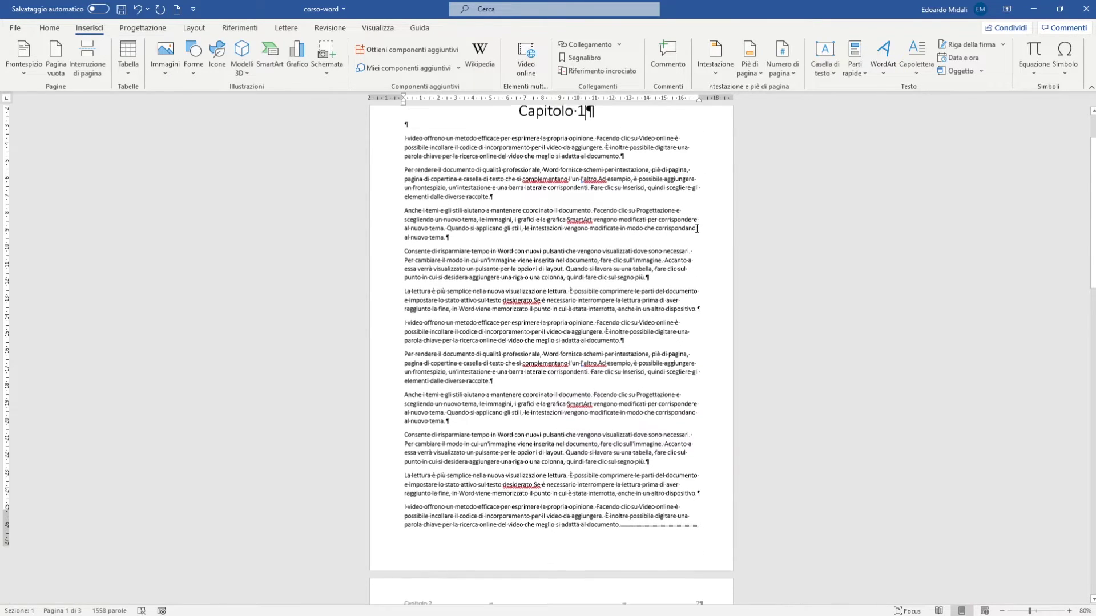
scroll(707, 230, down, 3)
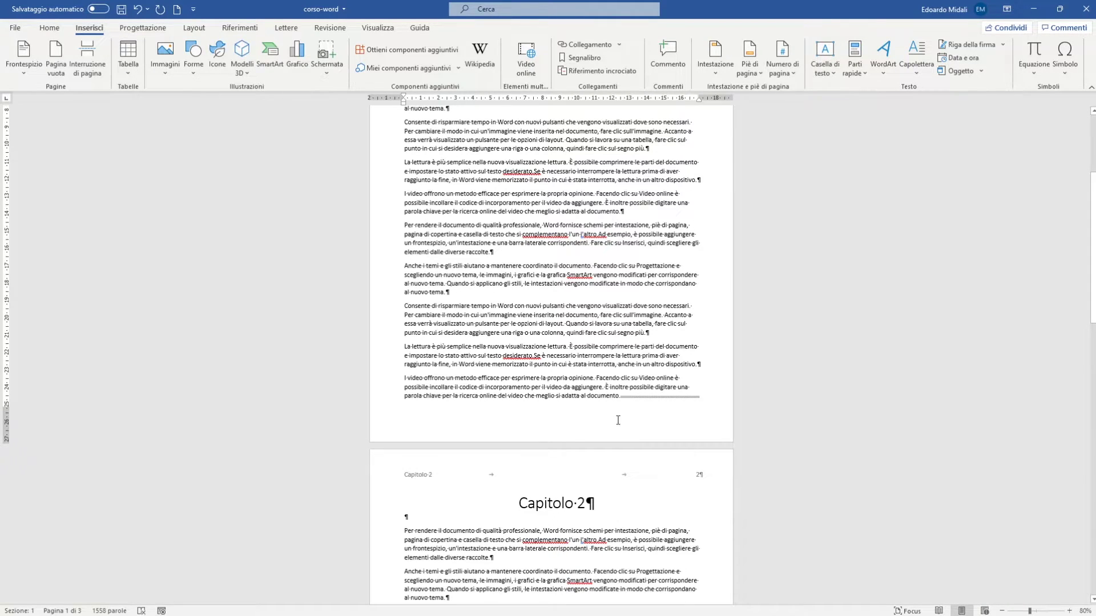
scroll(617, 419, down, 5)
scroll(610, 417, up, 1)
scroll(604, 414, up, 7)
scroll(602, 414, up, 2)
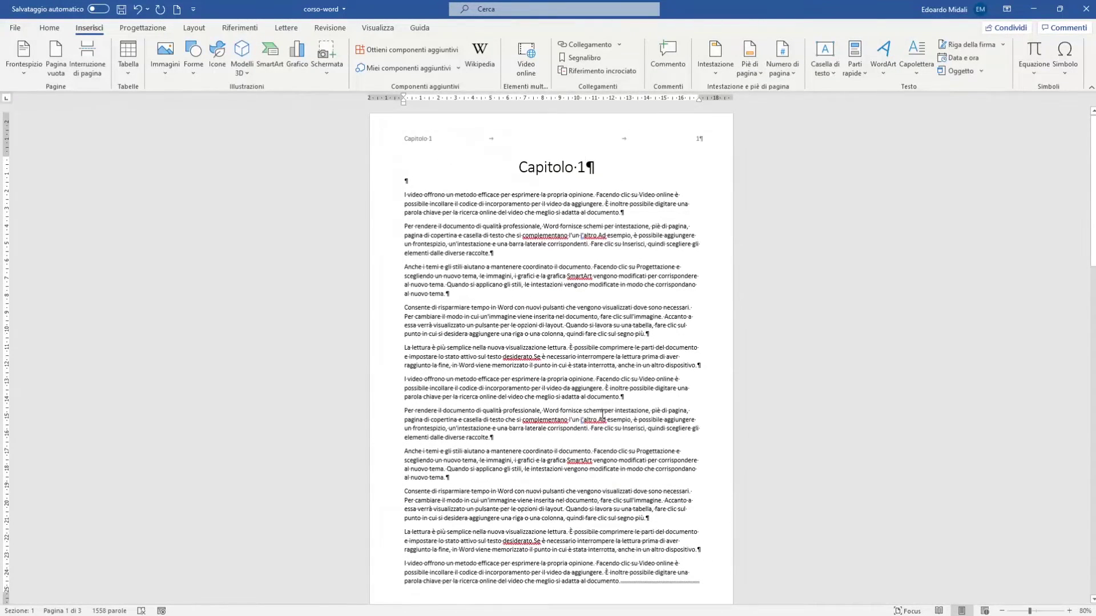
click(24, 60)
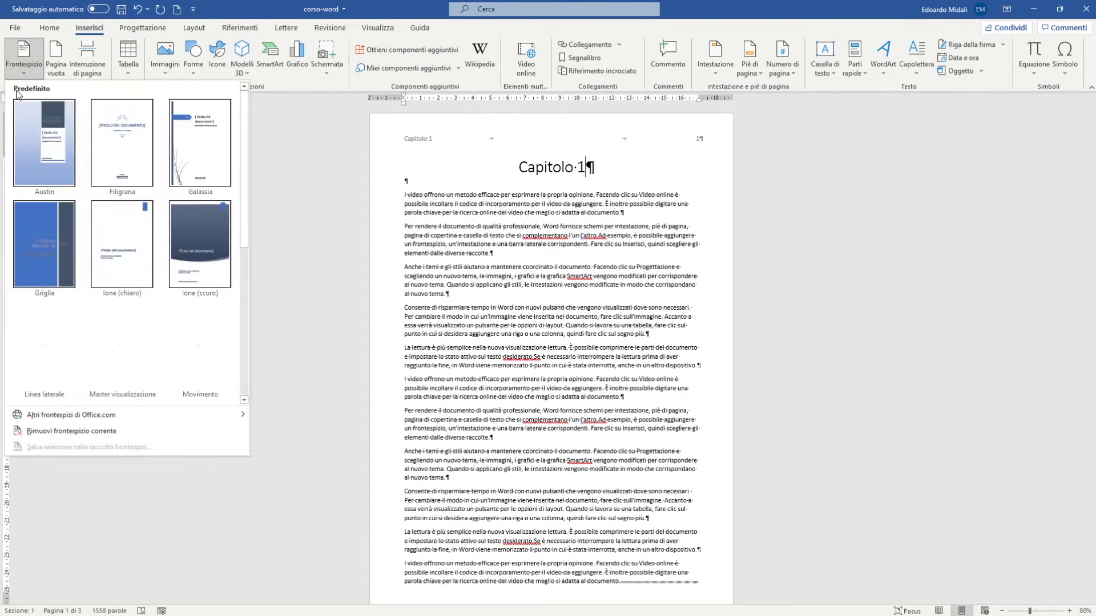
- Insert the Ione (chiaro) cover page, restoring Romanzo di Prova as page 1 of 4
click(141, 233)
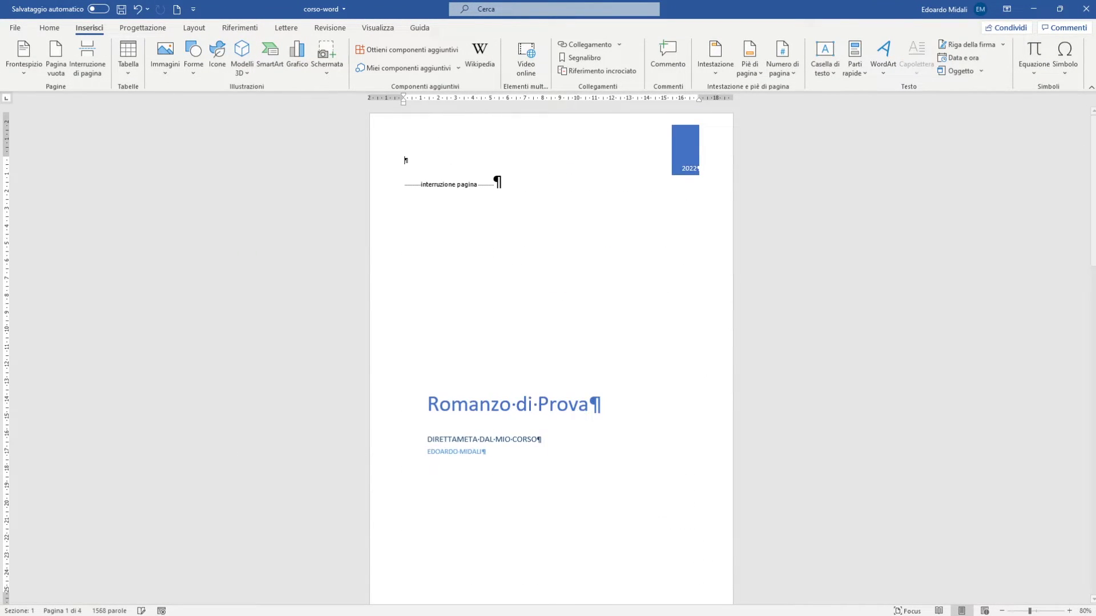
drag(1087, 146, 1083, 239)
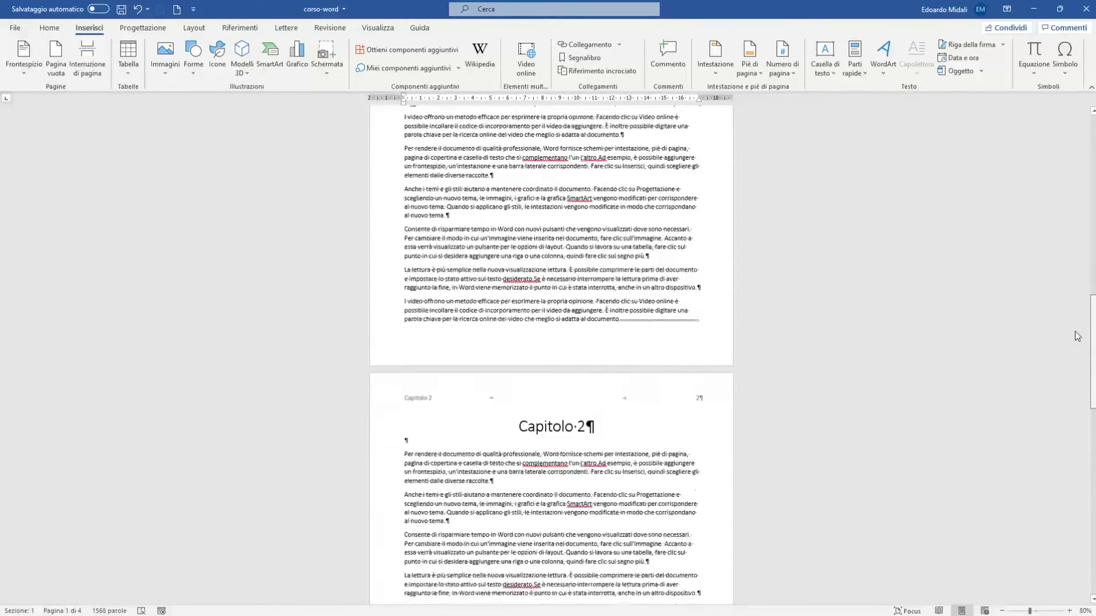
scroll(1083, 240, up, 5)
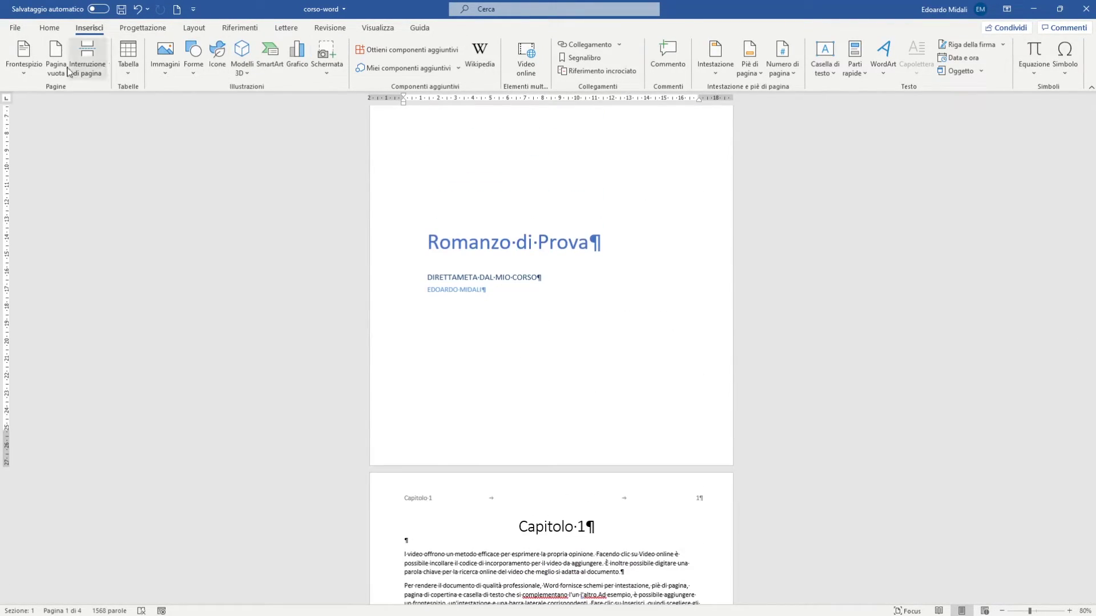
click(19, 75)
click(813, 292)
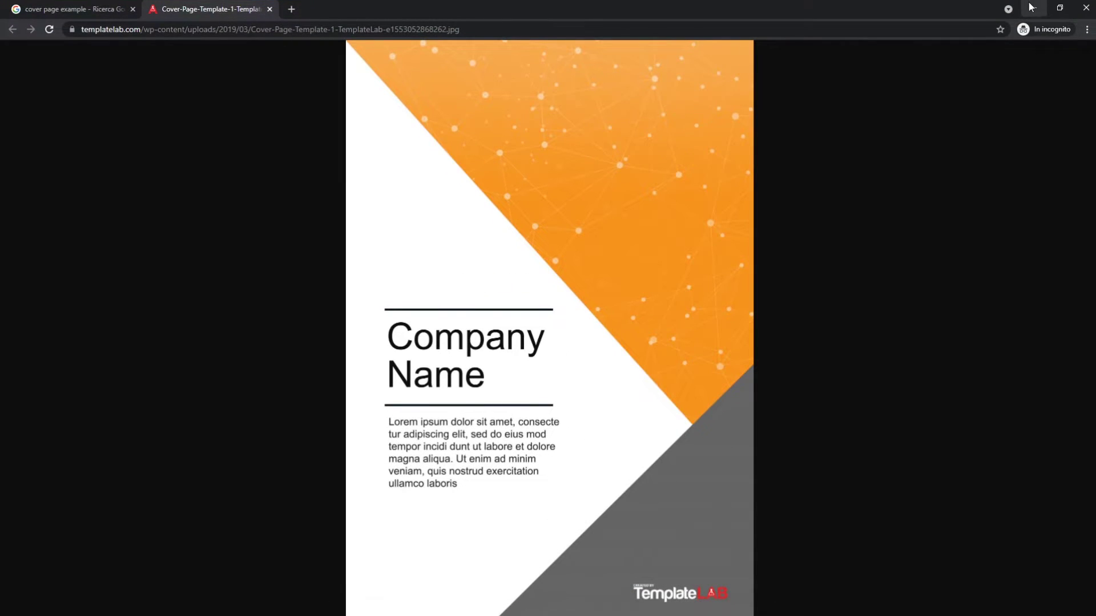
scroll(728, 246, down, 5)
scroll(727, 245, down, 4)
- Swap the Ione cover for the Movimento design with its train photo, green sidebar and 2022
scroll(727, 245, down, 1)
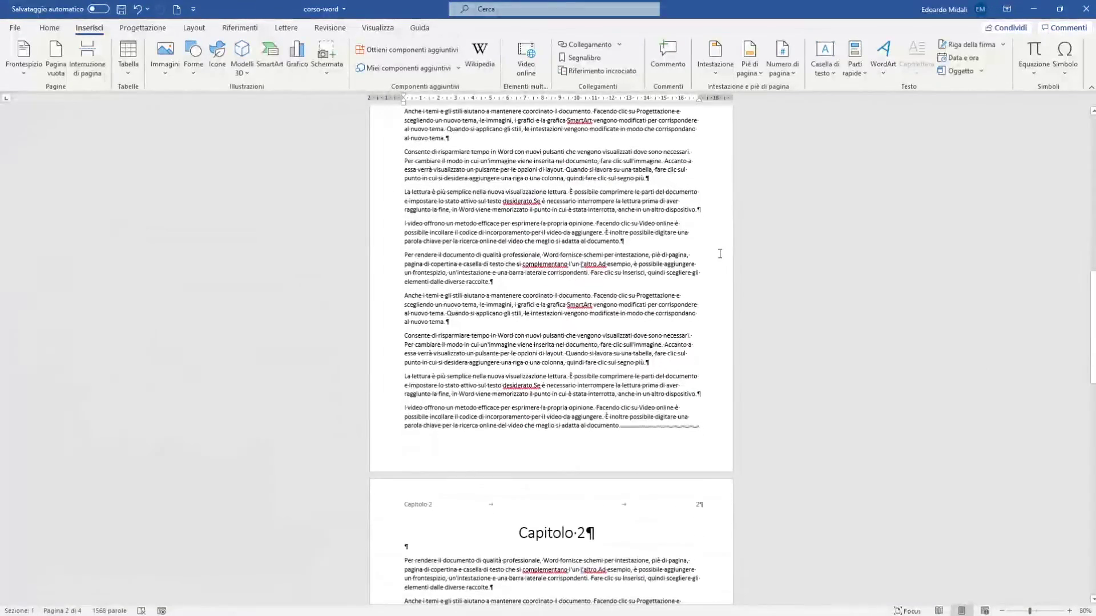
scroll(721, 259, up, 5)
scroll(721, 259, up, 5)
scroll(721, 255, up, 2)
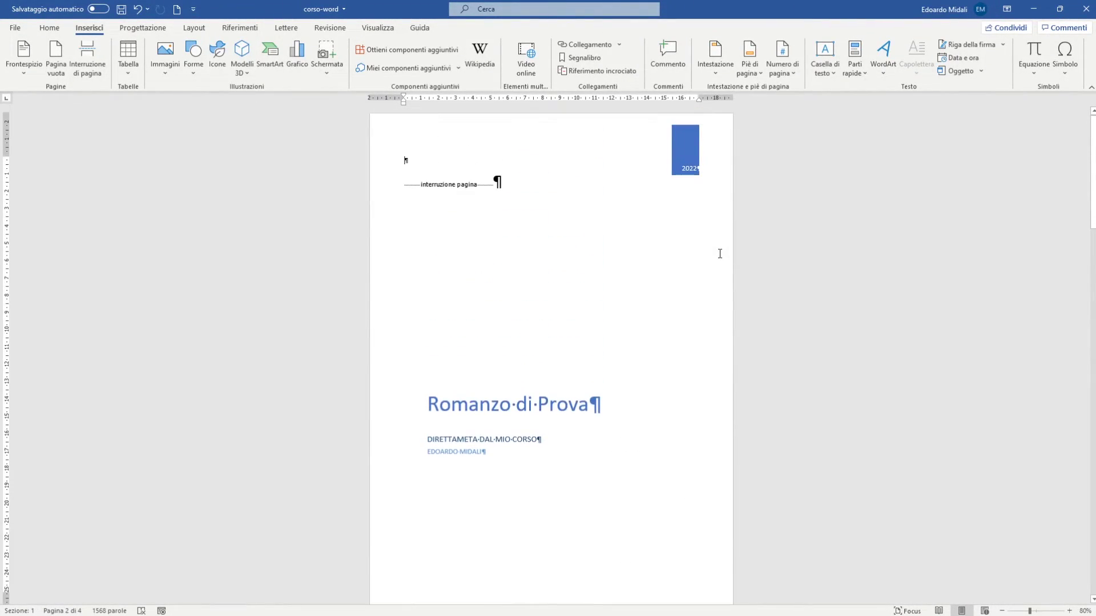
click(24, 54)
click(210, 341)
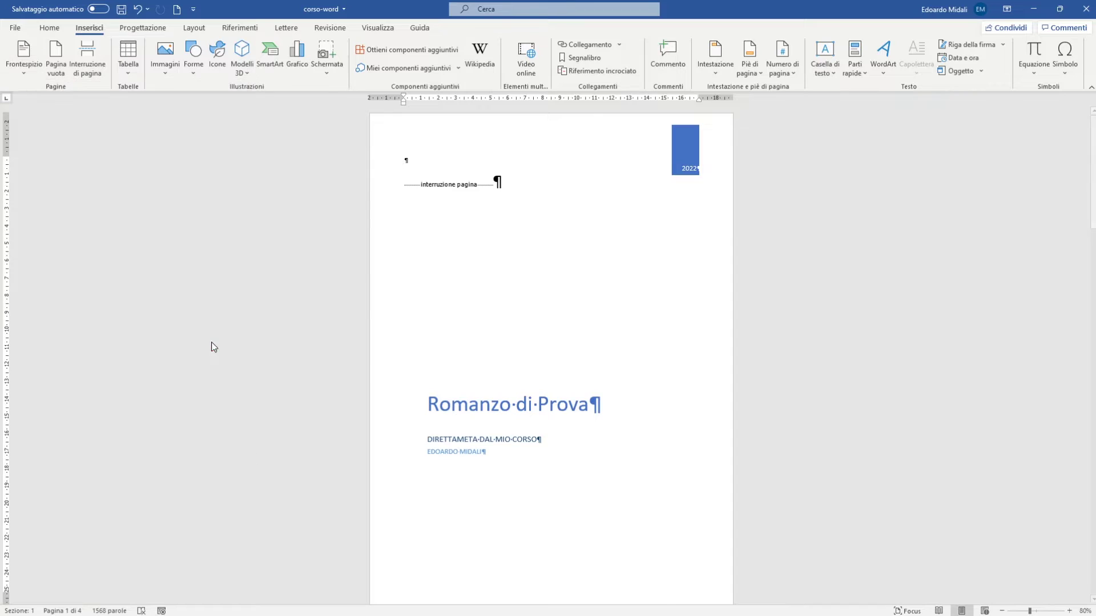
click(645, 381)
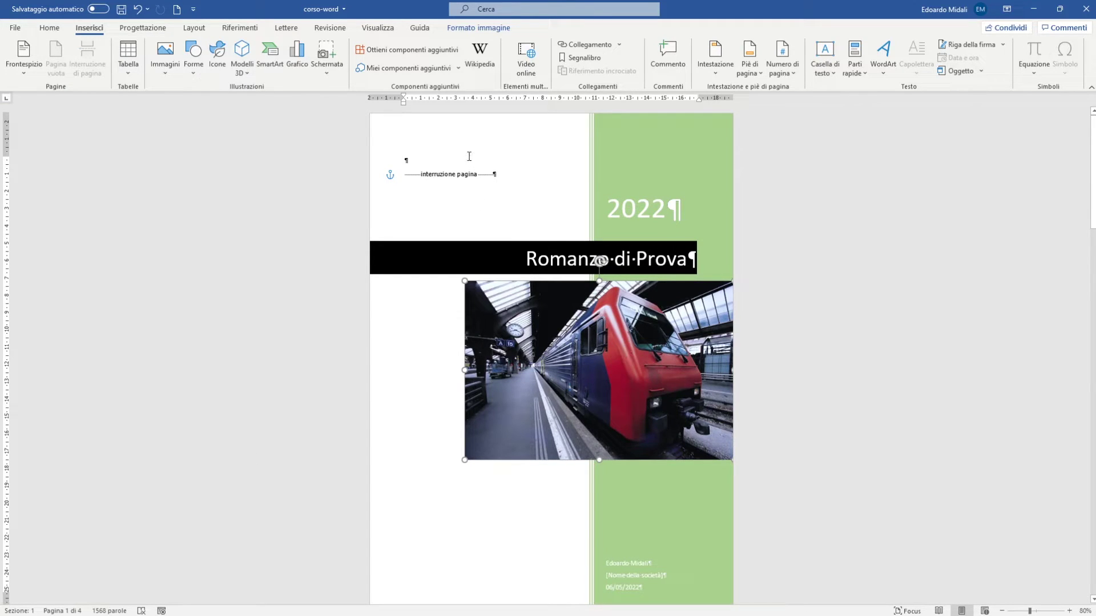
scroll(590, 336, down, 3)
scroll(590, 333, up, 2)
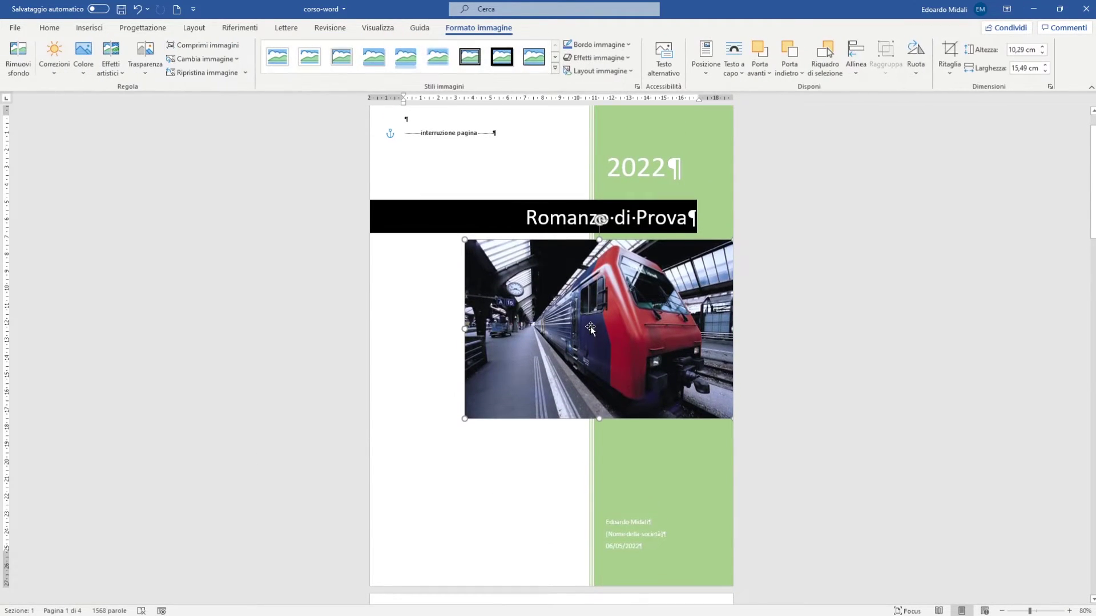
click(855, 290)
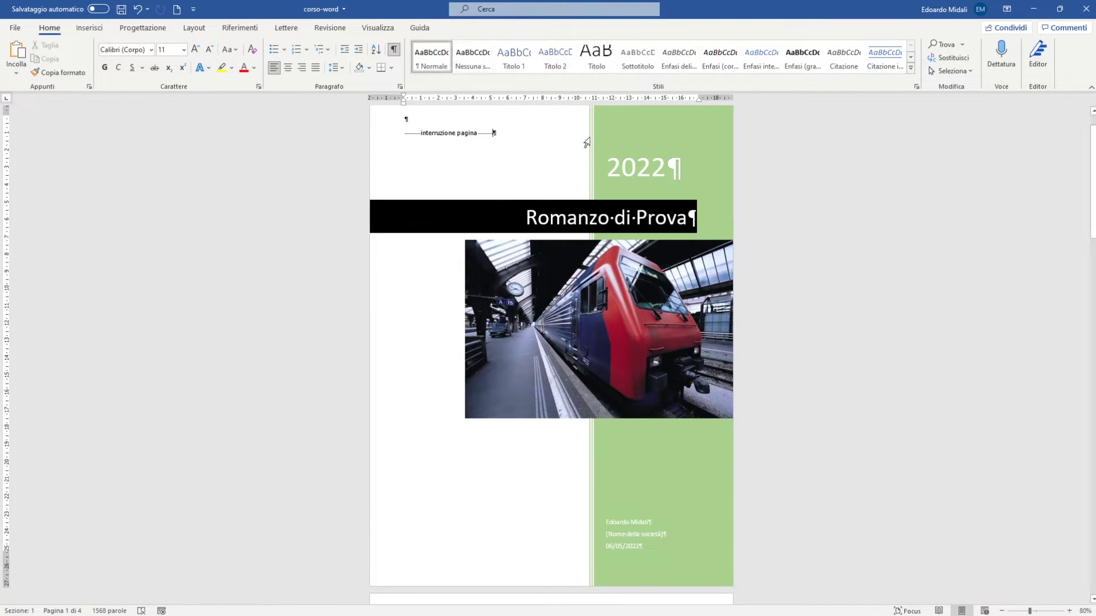
- Apply the Rosso arancione scheme from the Progettazione Colori list, turning the cover sidebar orange-red
scroll(632, 159, up, 1)
click(143, 27)
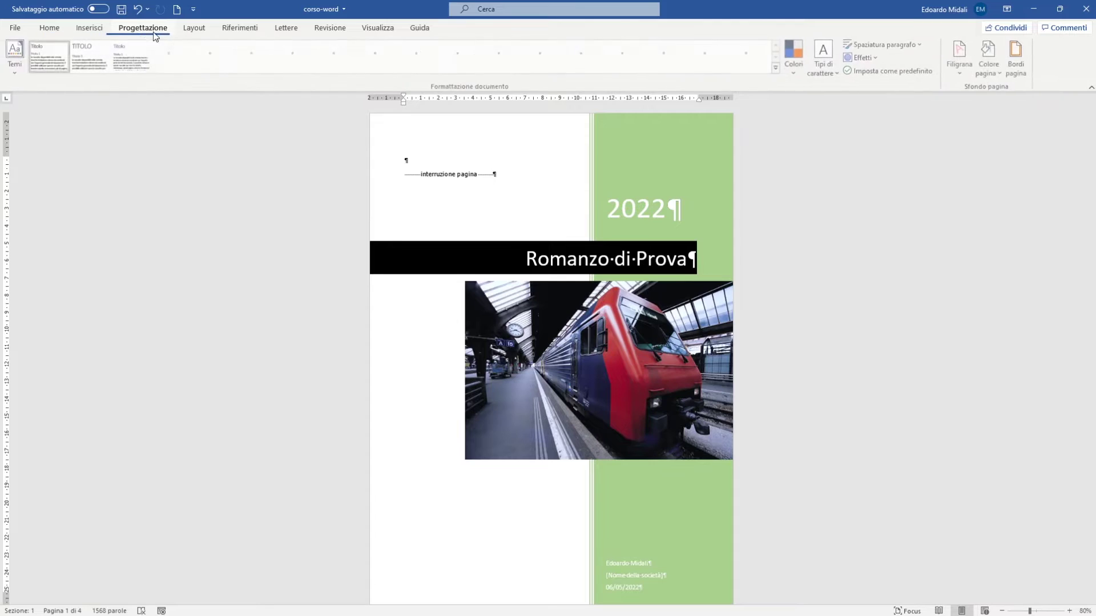
click(794, 64)
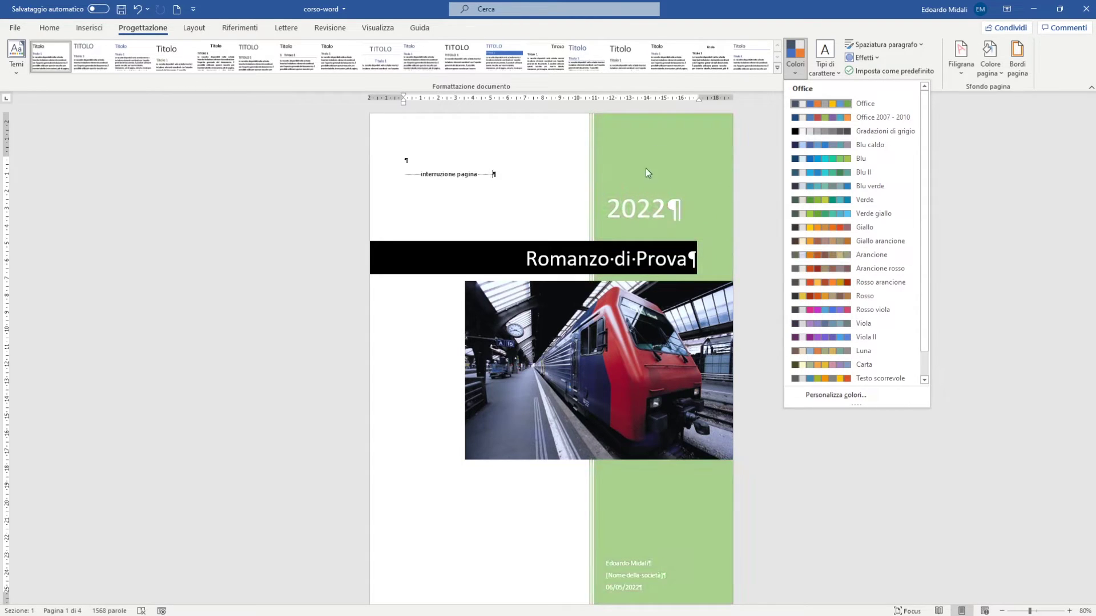
scroll(646, 391, down, 3)
scroll(657, 385, down, 3)
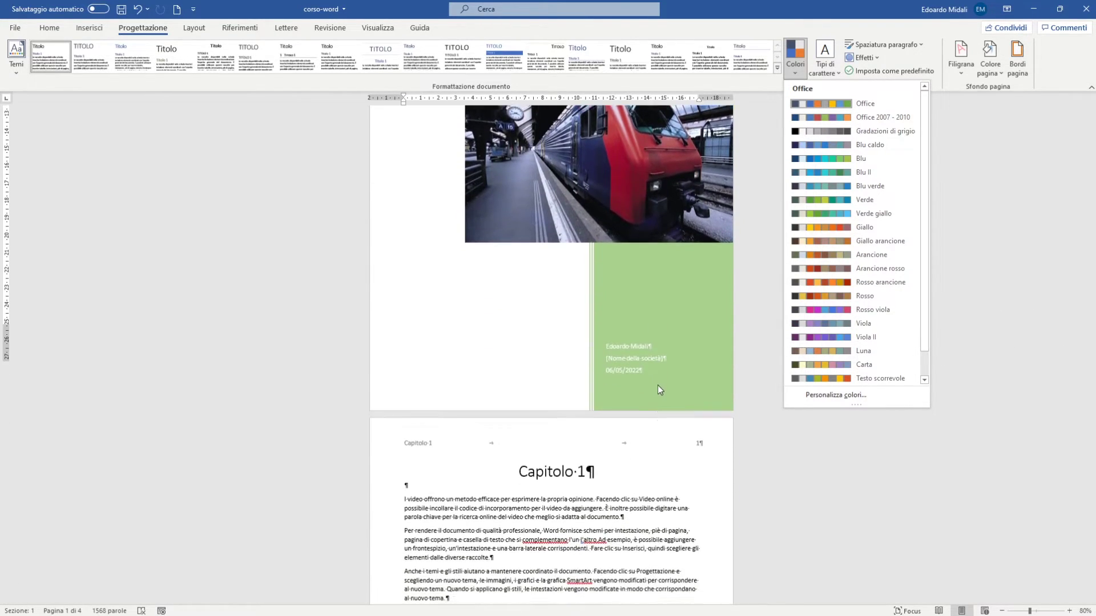
scroll(657, 385, down, 3)
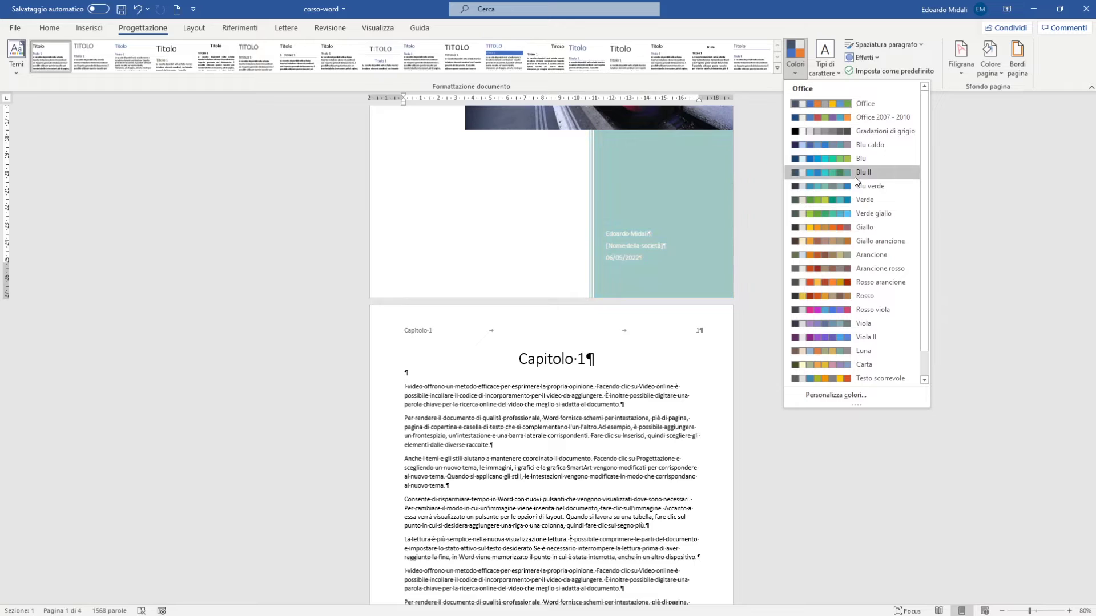
scroll(843, 240, down, 1)
click(844, 259)
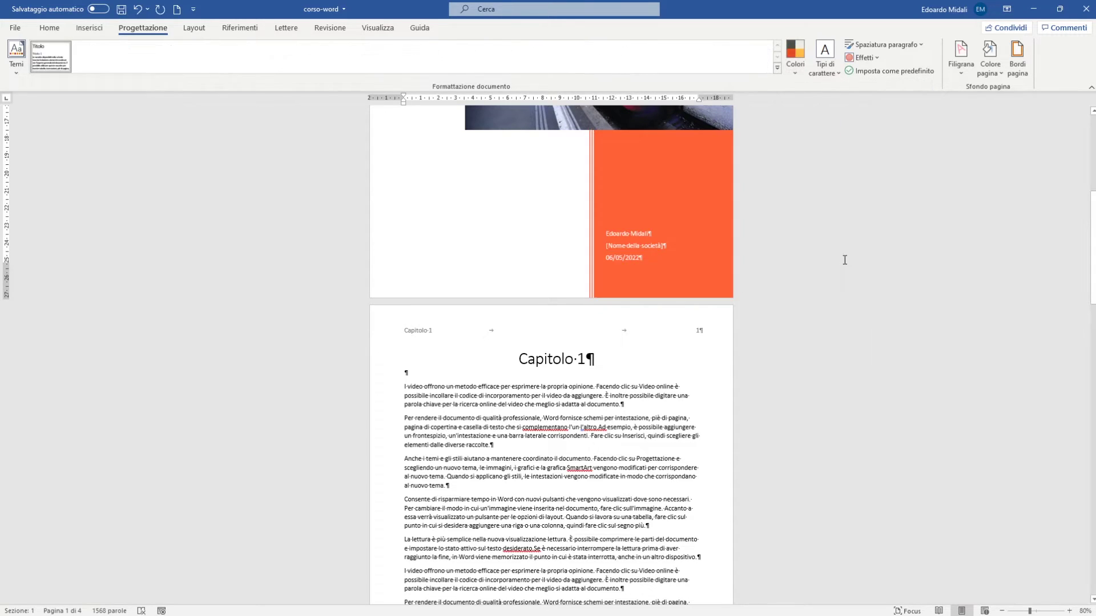
click(49, 32)
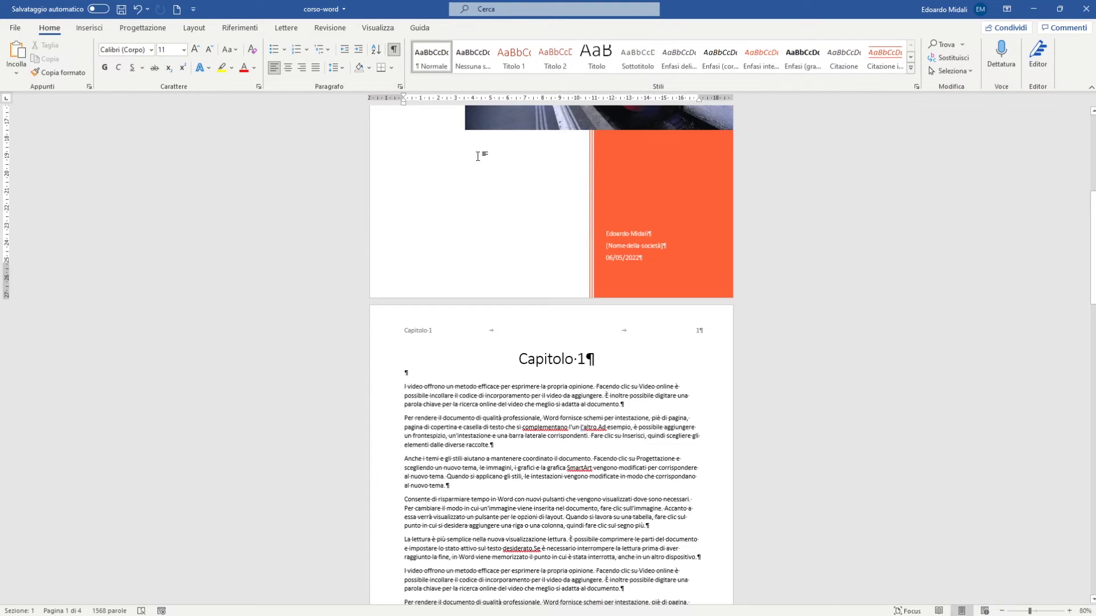
- Undo the Rosso arancione colours so the cover sidebar is green again
key(ctrl+z)
scroll(866, 214, up, 1)
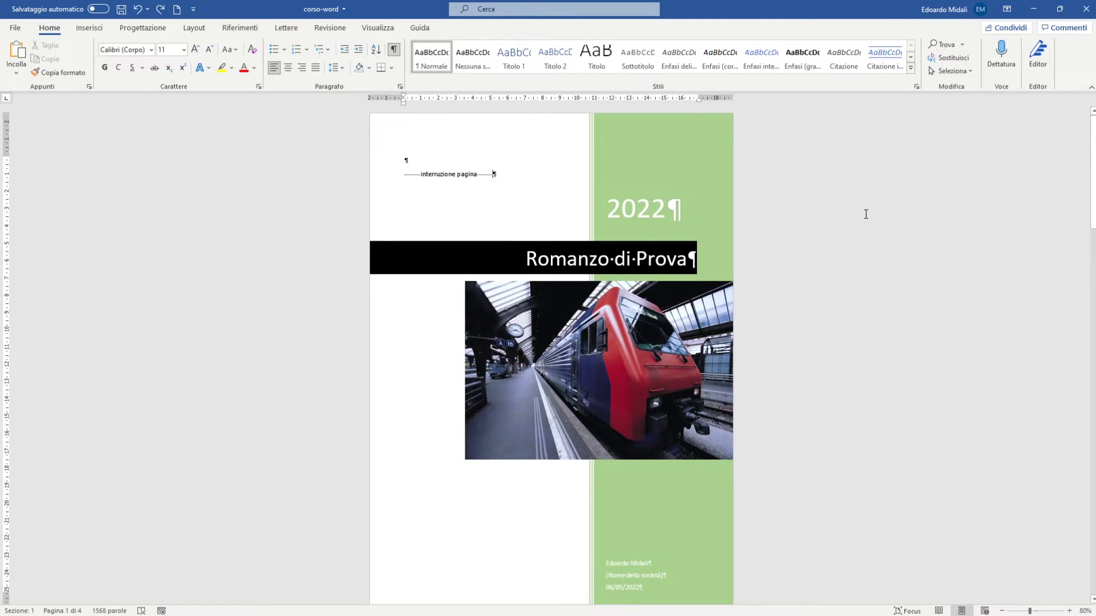
scroll(854, 229, down, 2)
- Compare the cover with the example cover page in the browser, then minimise the browser
scroll(854, 230, down, 2)
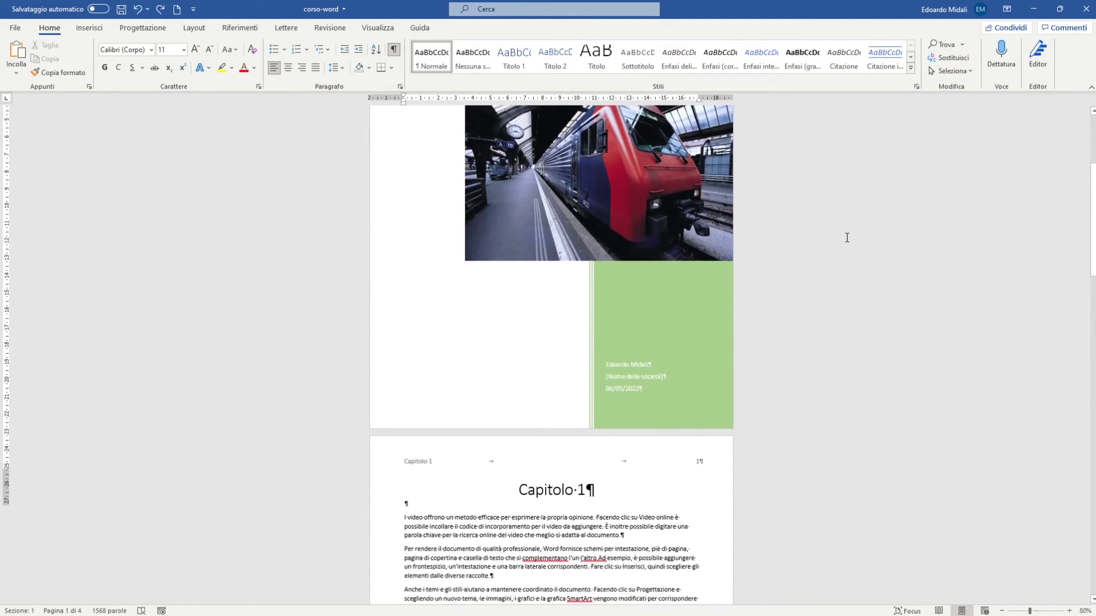
scroll(847, 237, up, 2)
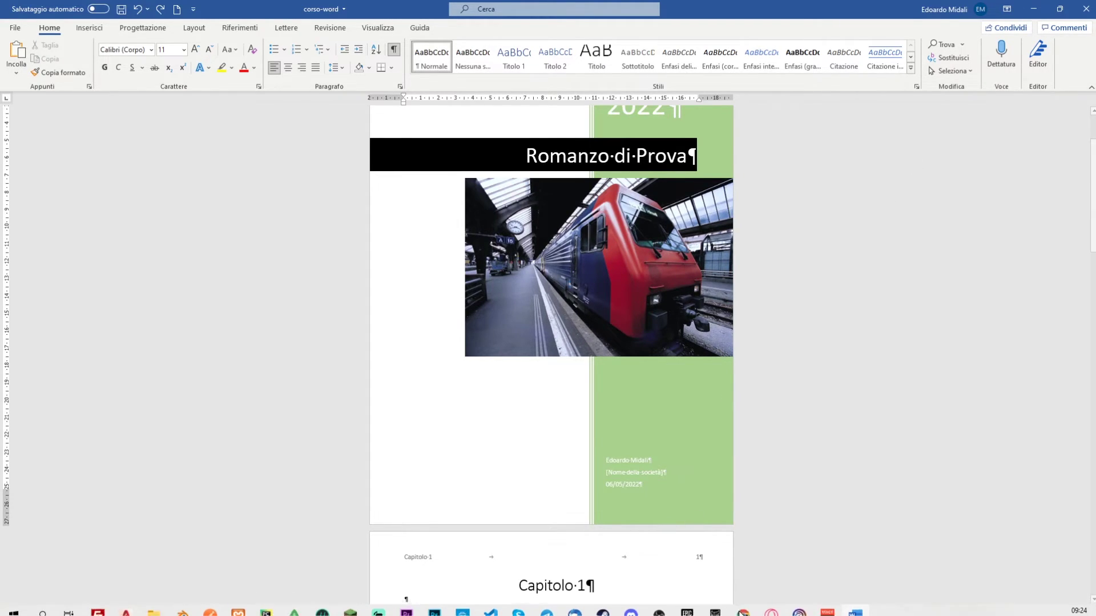
mouse_move(744, 613)
click(805, 557)
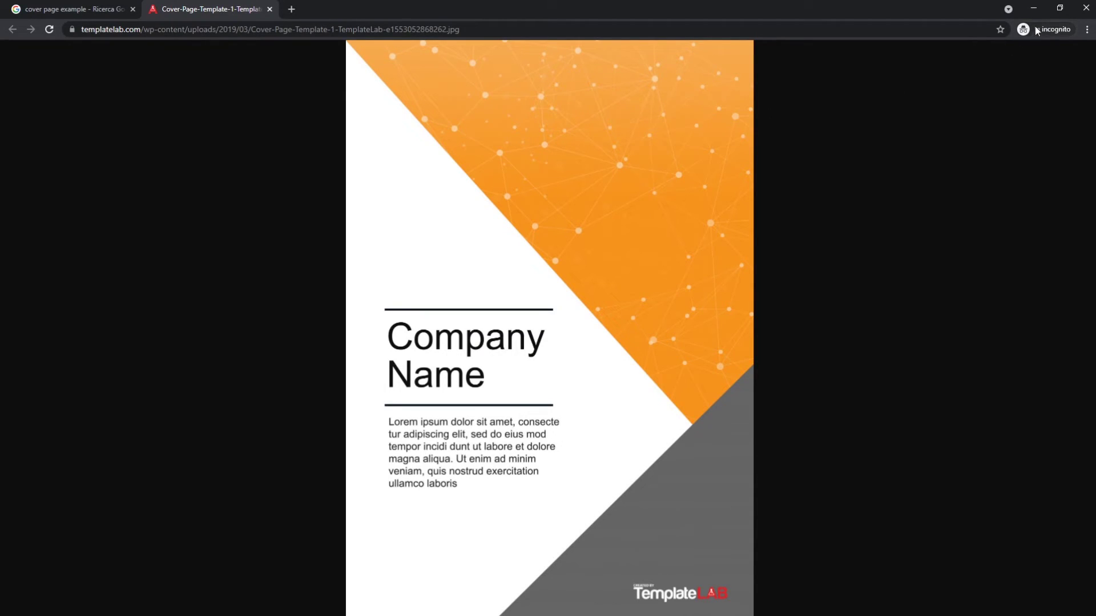
click(1033, 8)
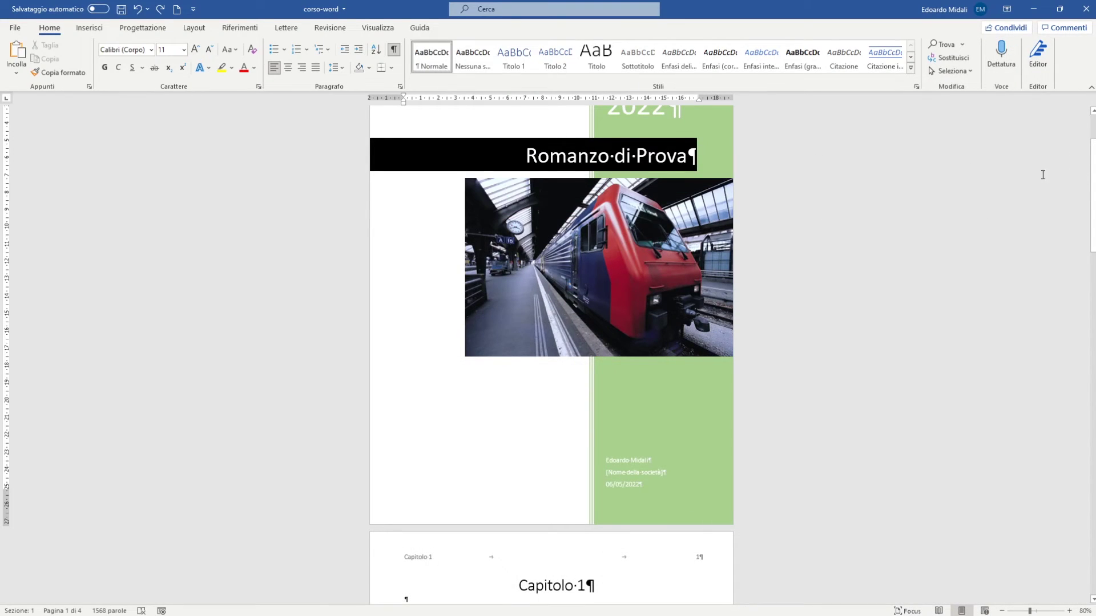
drag(1087, 192, 1087, 194)
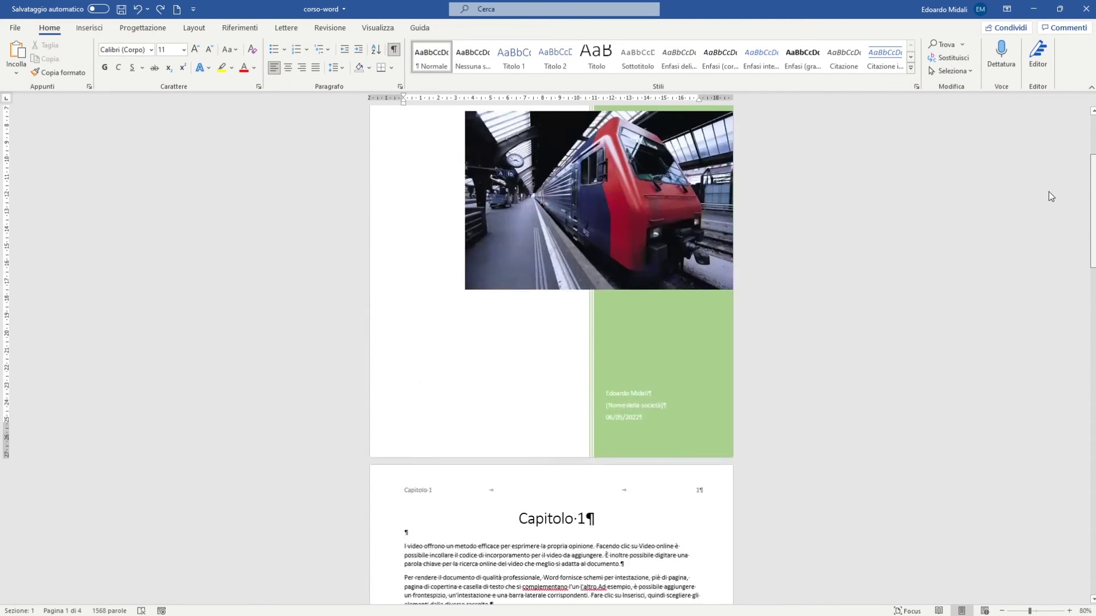
drag(1087, 194, 1029, 175)
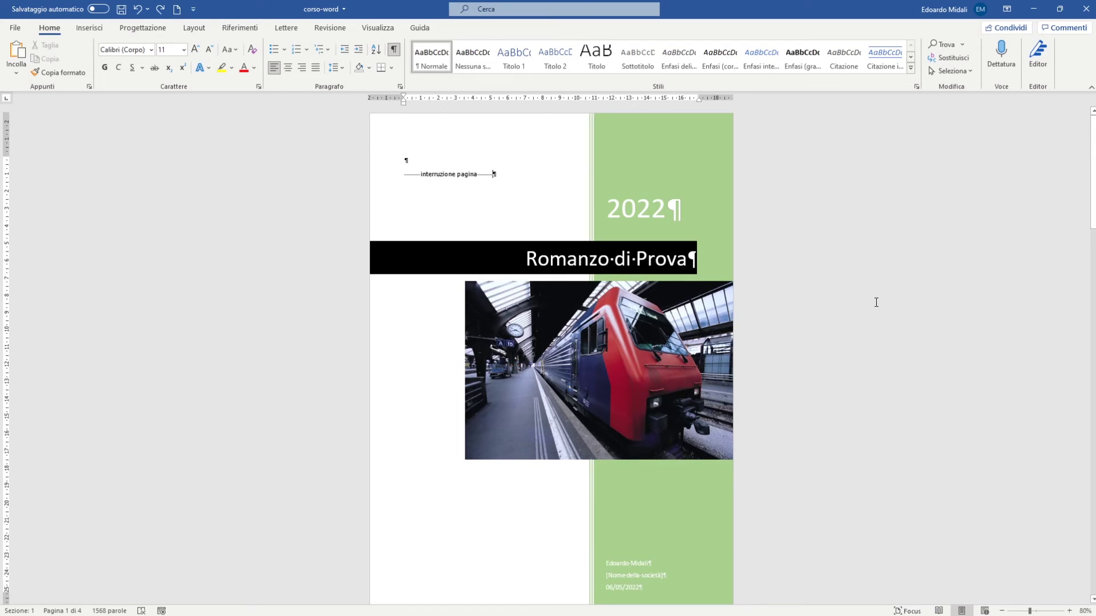